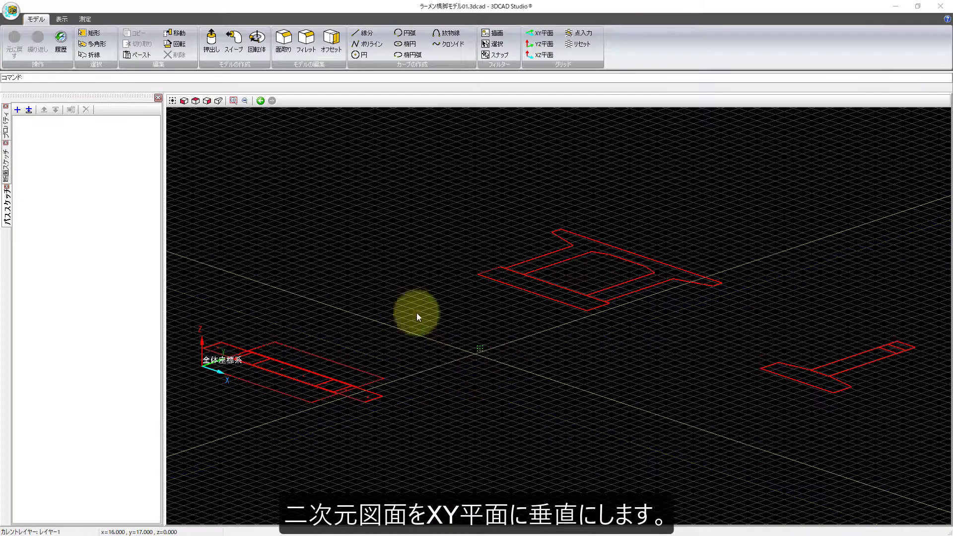
Align the working grid to the YZ plane beside the pier's front view and look at the drawing from above
click(547, 46)
click(434, 279)
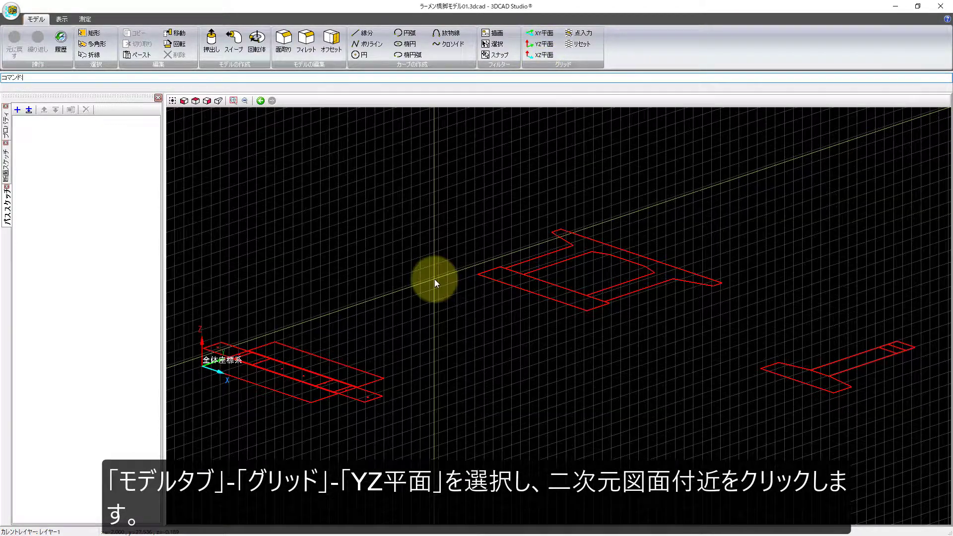
mouse_move(657, 332)
right_down()
mouse_move(661, 372)
mouse_move(677, 353)
mouse_move(757, 341)
mouse_move(704, 341)
right_up()
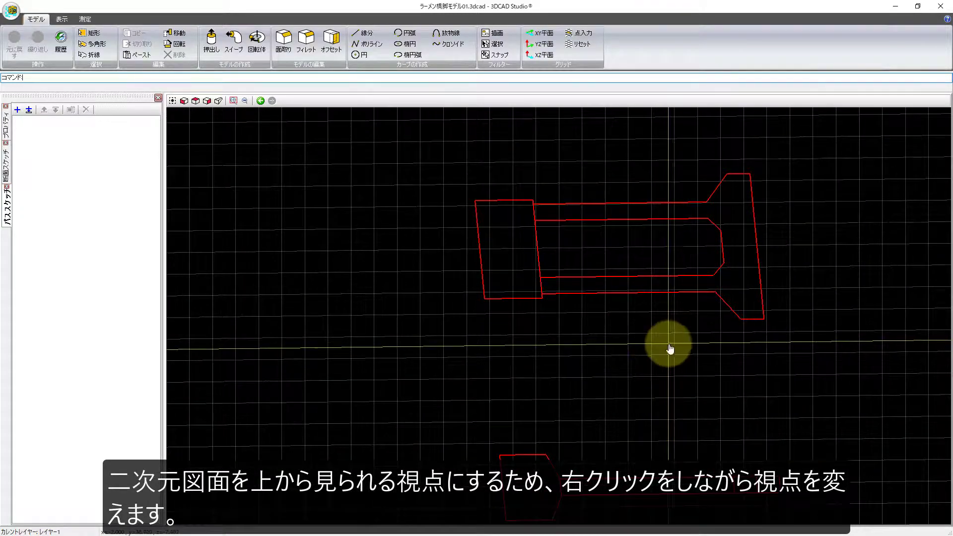
middle_drag(665, 340, 585, 395)
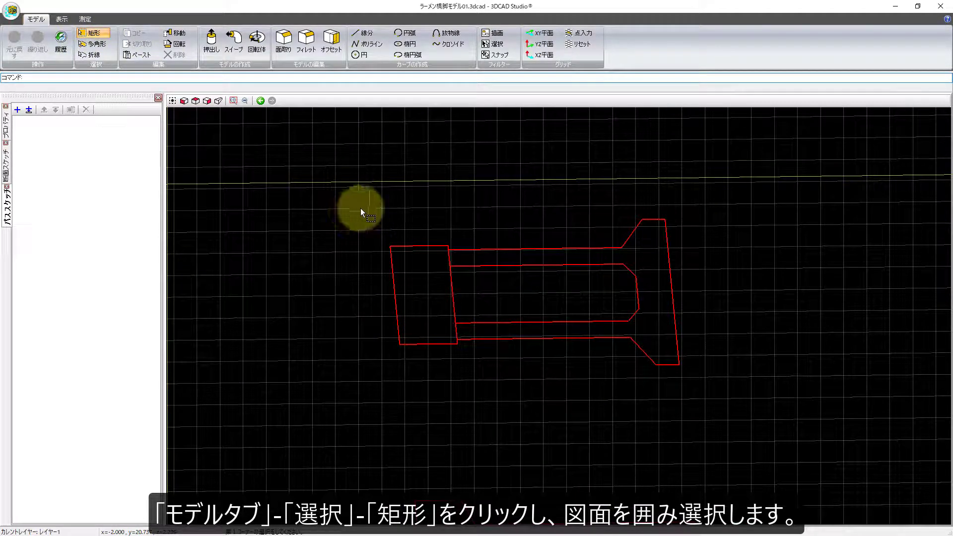
Select the whole front view, rotate it a quarter turn so it stands upright with the footing down, and reset the grid and view
mouse_move(360, 207)
mouse_down()
mouse_move(607, 368)
mouse_move(756, 419)
mouse_up()
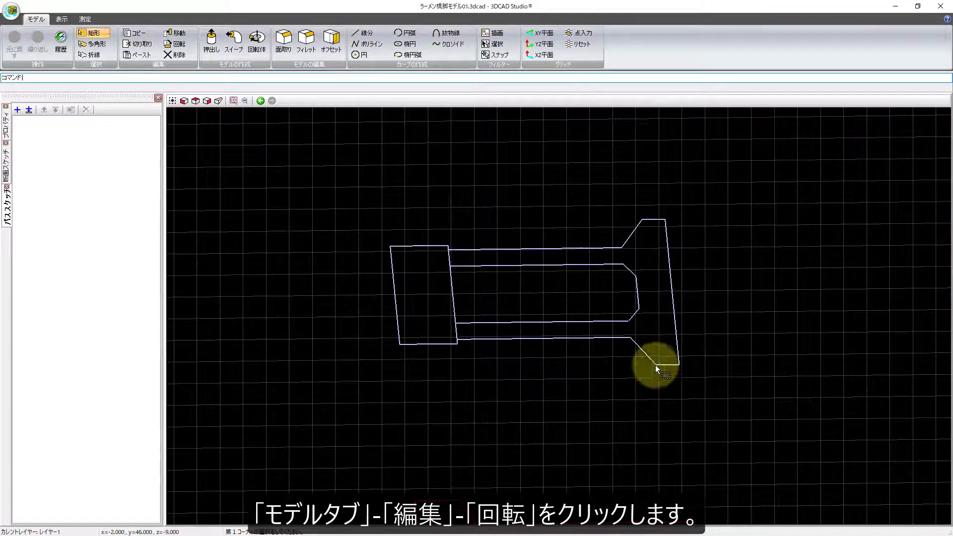
click(179, 44)
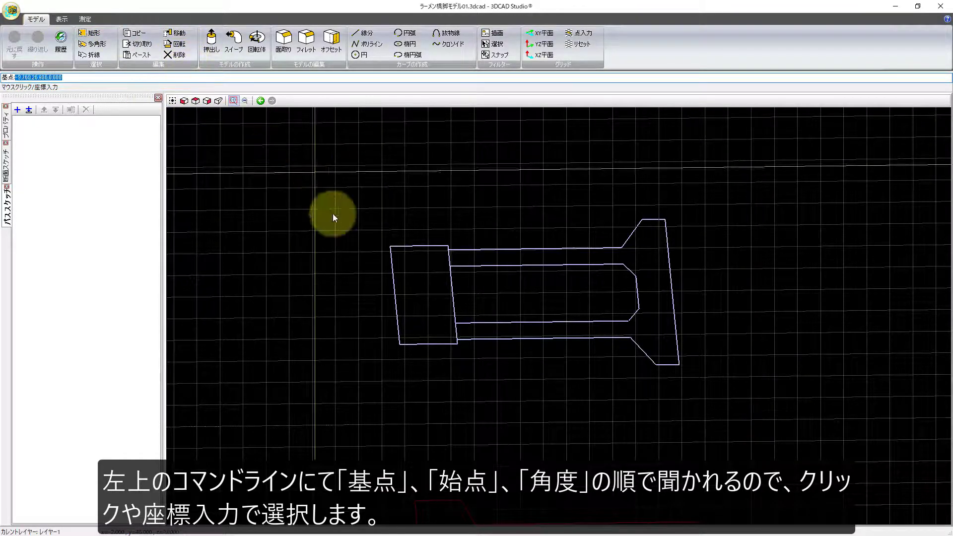
click(358, 251)
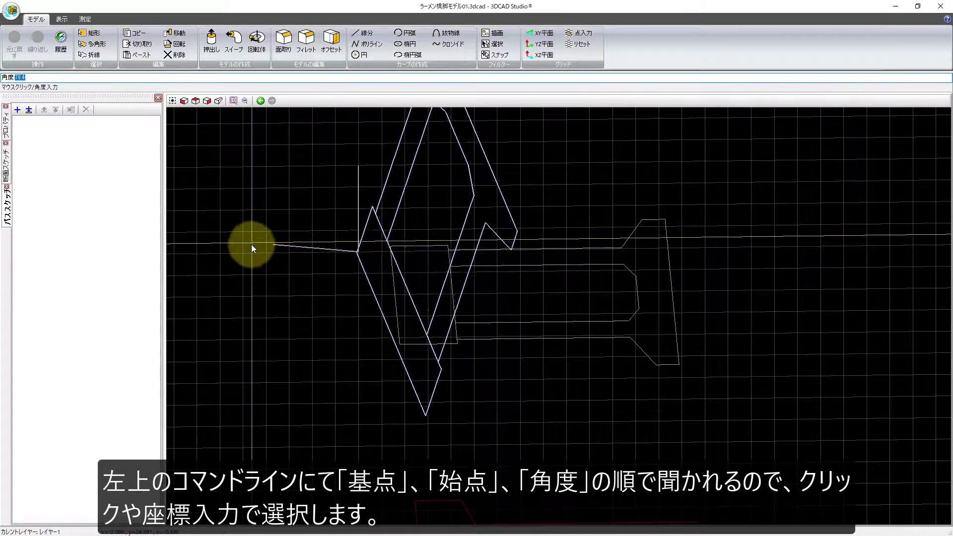
click(247, 252)
scroll(324, 260, down, 5)
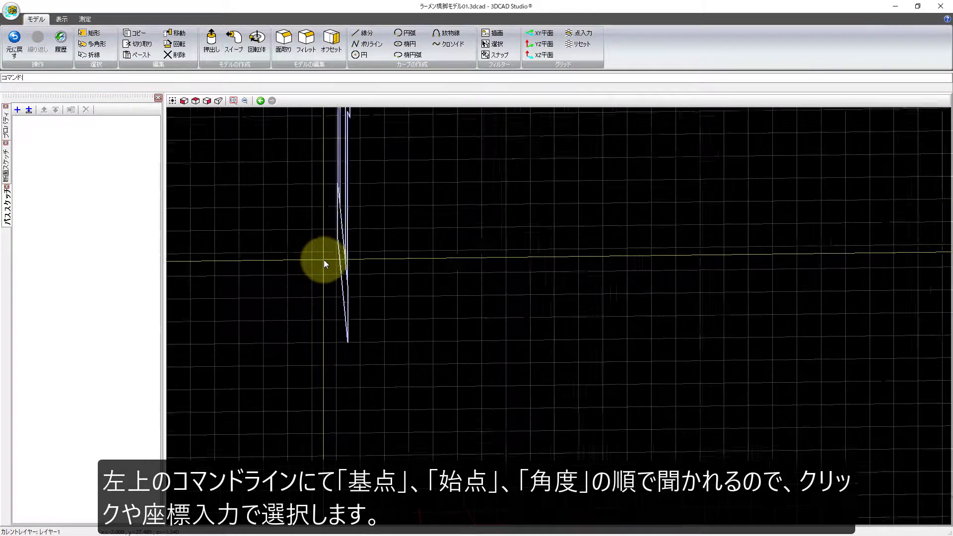
middle_drag(314, 234, 317, 292)
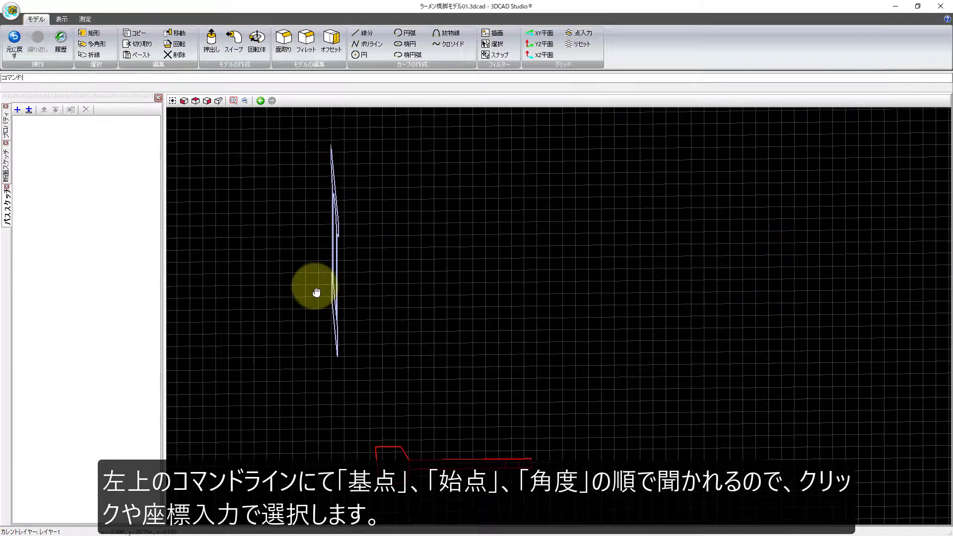
click(580, 42)
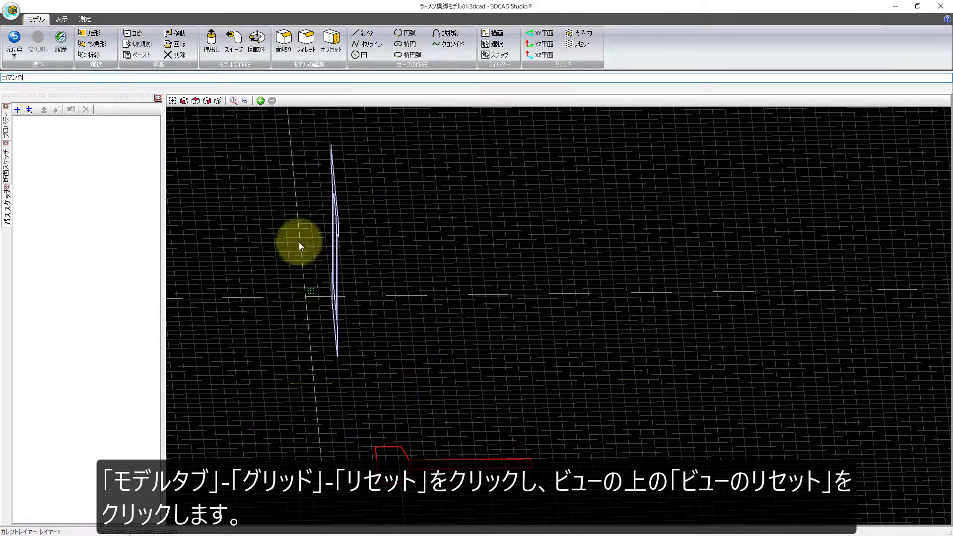
click(172, 101)
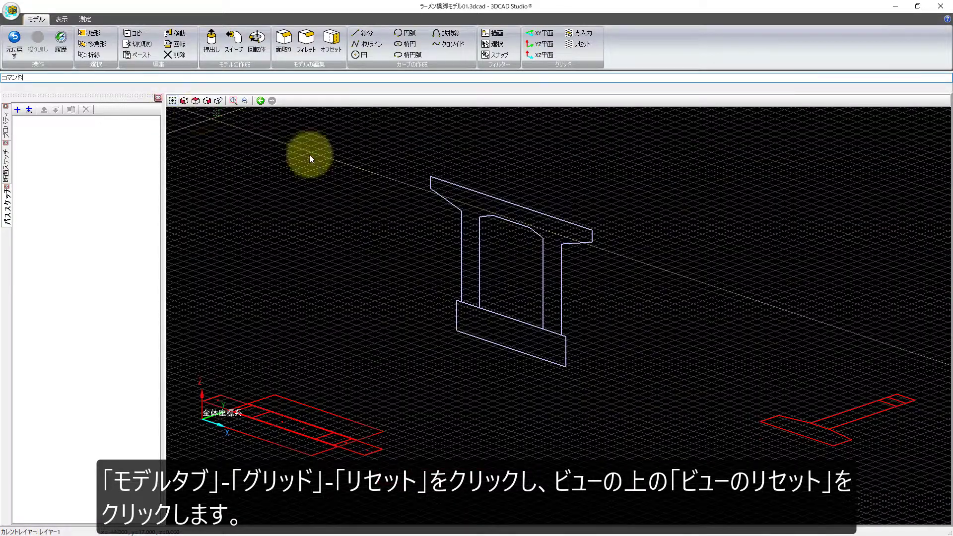
Move the upright front view by its footing's lower corner to where the beam's outline crosses the footing's end edge in the plan view
scroll(517, 358, up, 1)
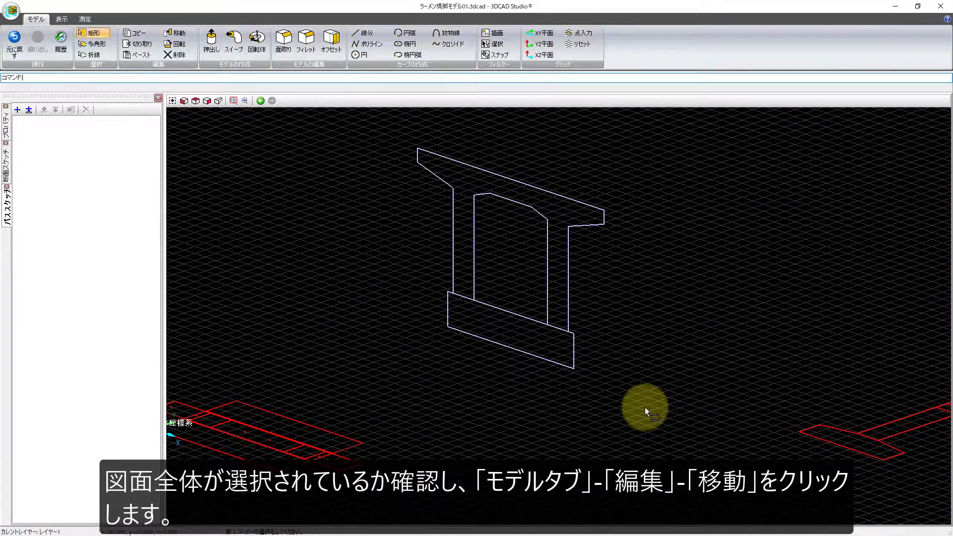
click(178, 36)
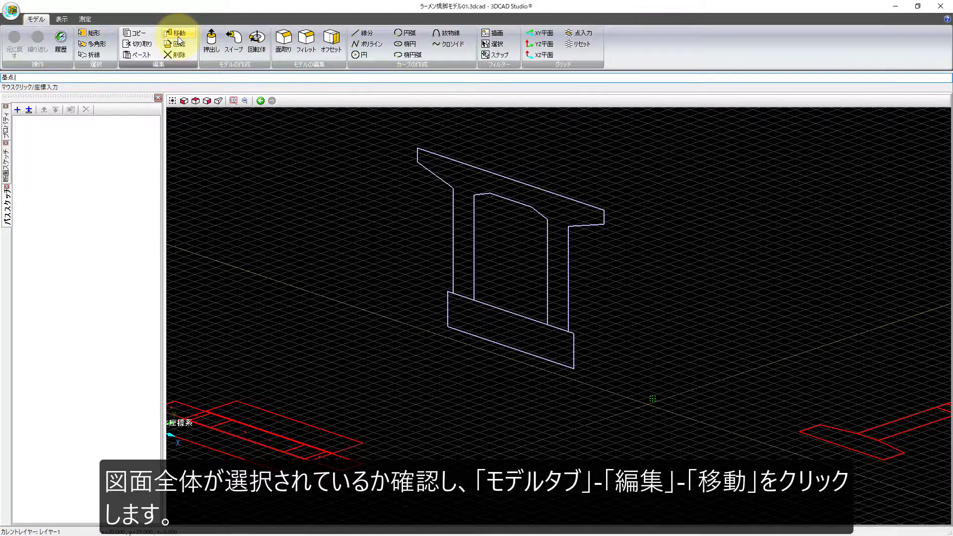
click(449, 331)
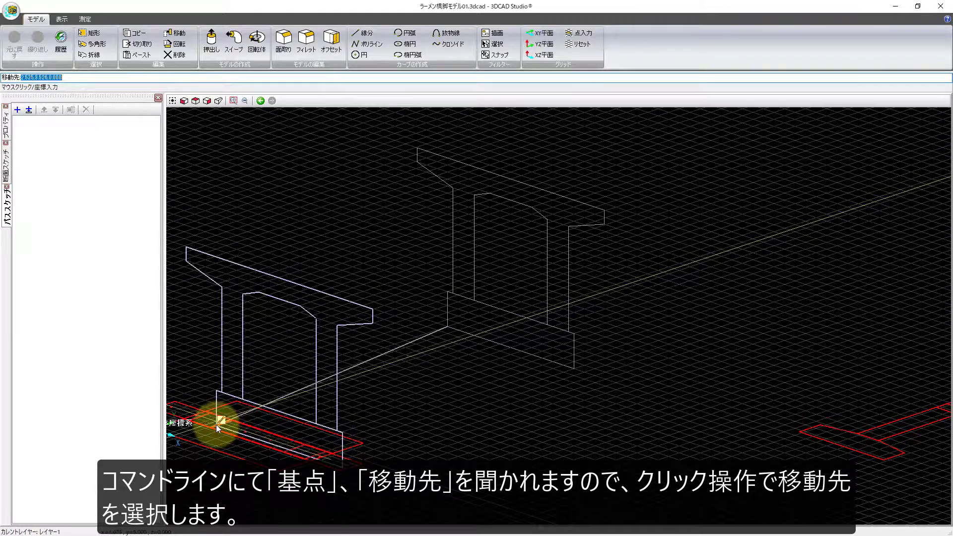
scroll(278, 416, up, 2)
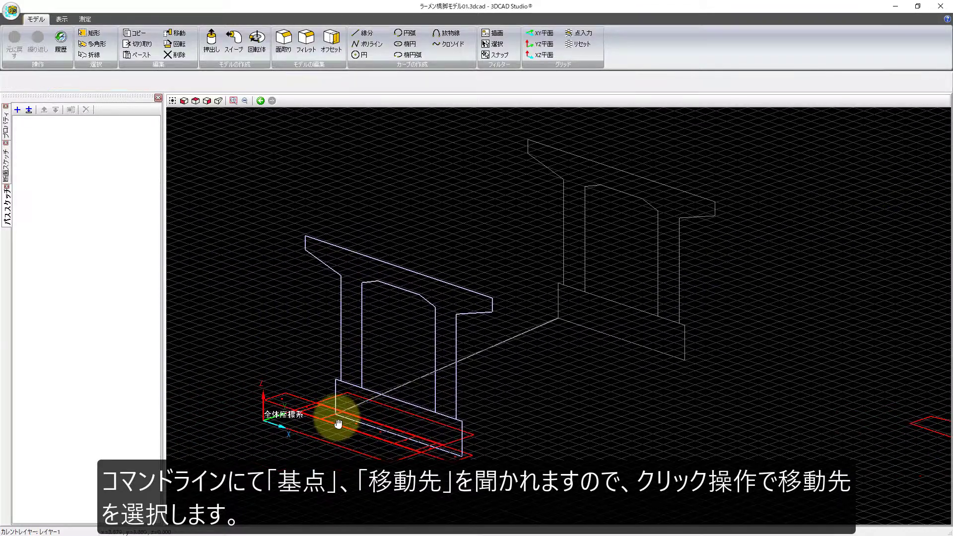
scroll(308, 421, up, 3)
scroll(313, 419, up, 5)
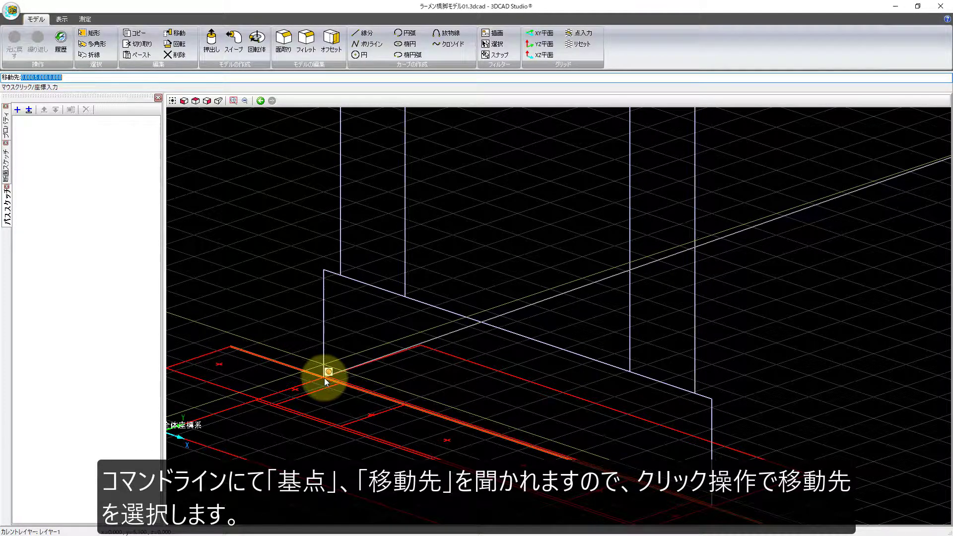
click(324, 378)
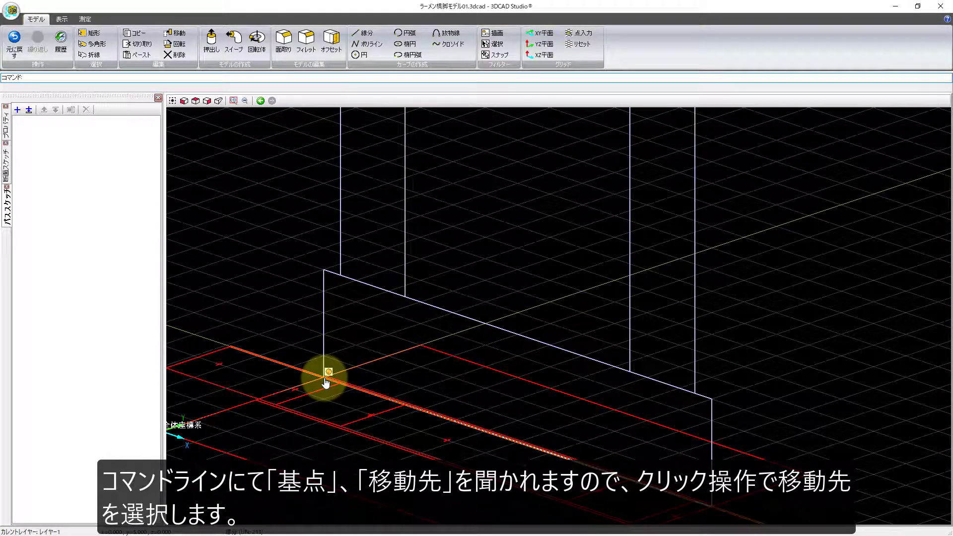
scroll(457, 368, down, 5)
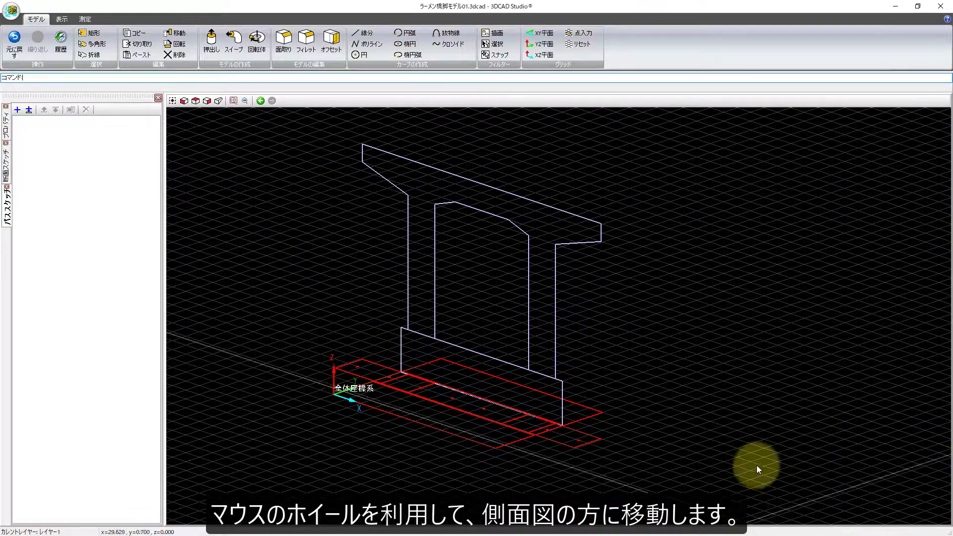
Select the whole side view and rotate it a quarter turn counterclockwise within the XY plane
middle_drag(722, 459, 432, 419)
middle_drag(759, 383, 441, 379)
middle_drag(713, 355, 617, 366)
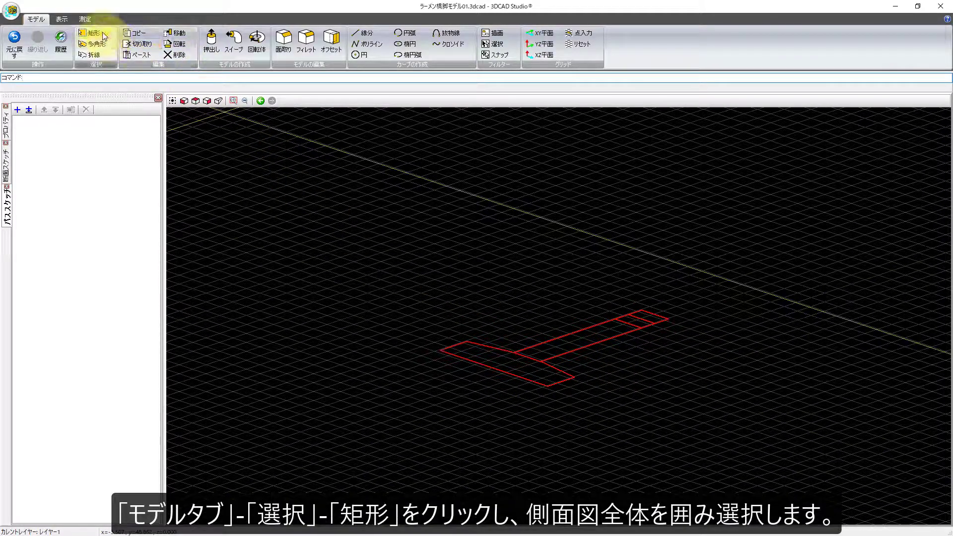
drag(421, 253, 695, 442)
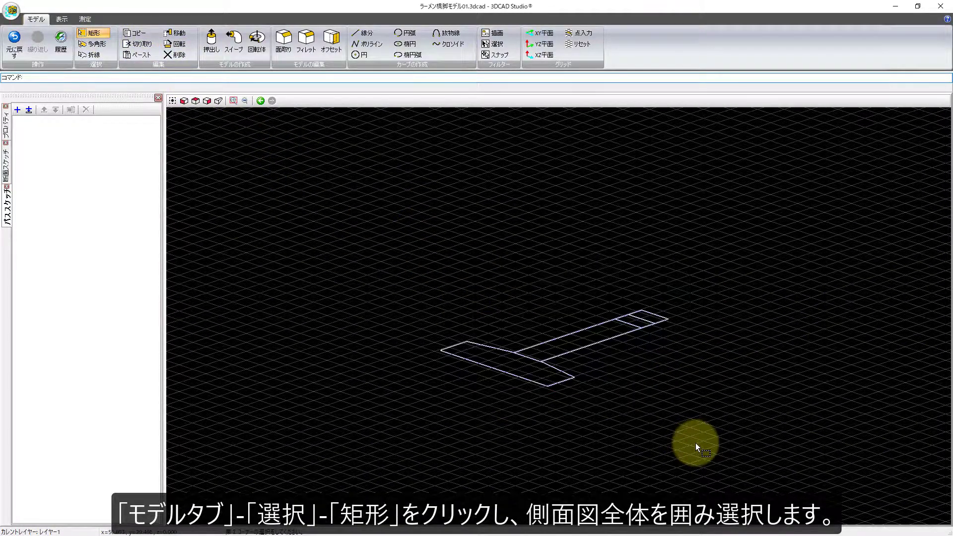
click(178, 46)
scroll(390, 369, up, 2)
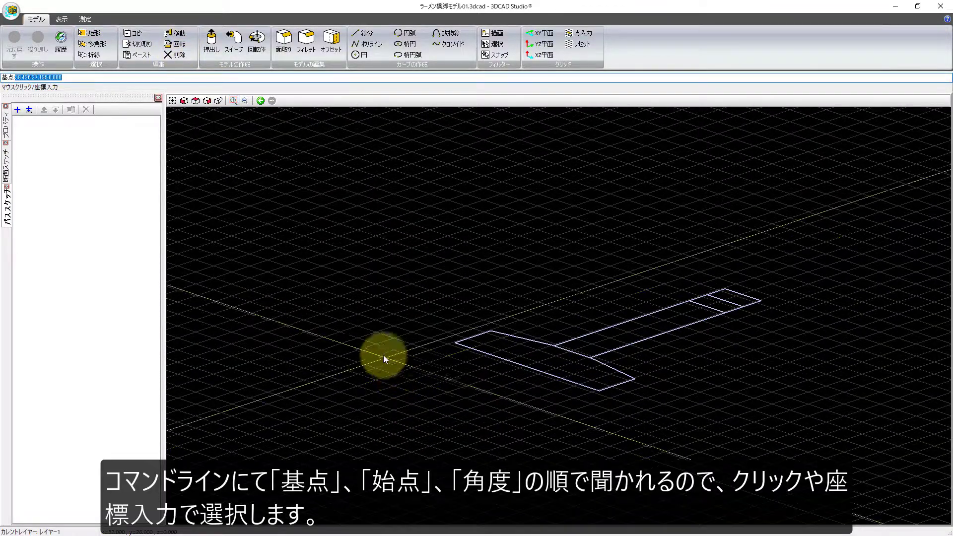
click(360, 349)
click(484, 309)
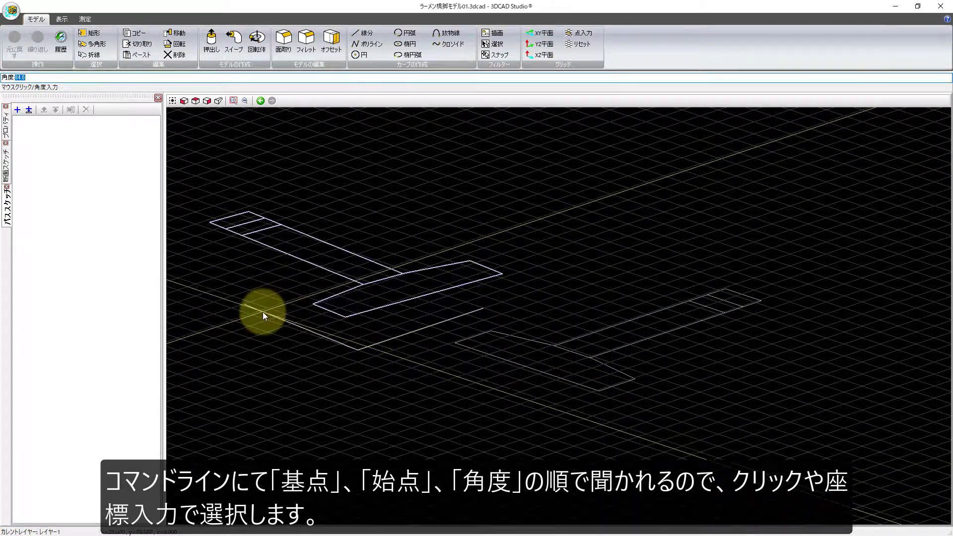
click(259, 316)
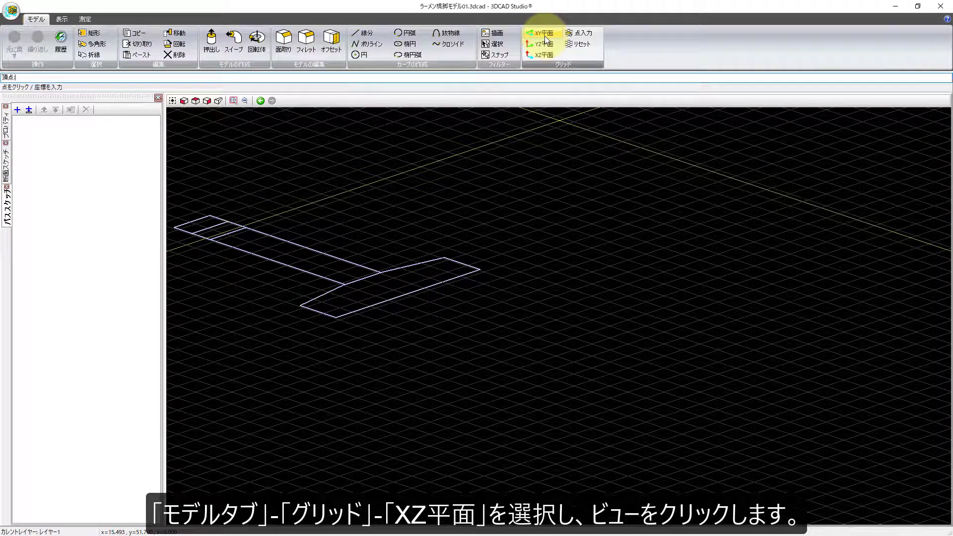
Align the working grid to the XZ plane near the side view and look at the drawing edge-on
click(543, 55)
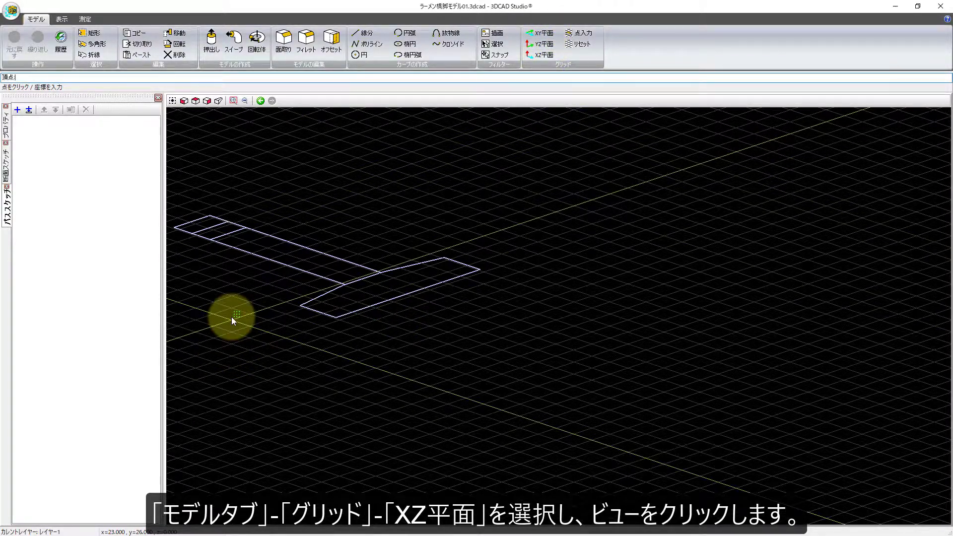
click(231, 318)
middle_drag(231, 317, 366, 357)
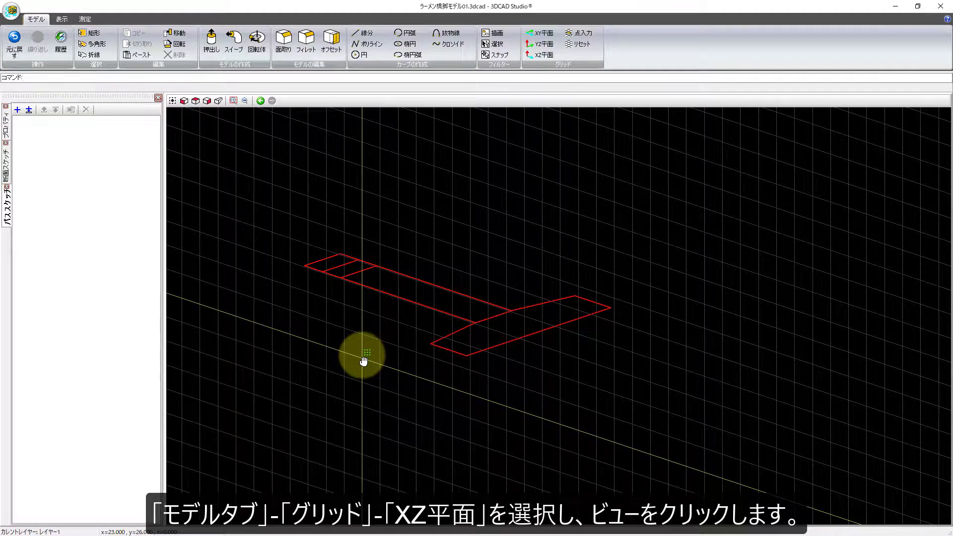
right_drag(383, 403, 593, 356)
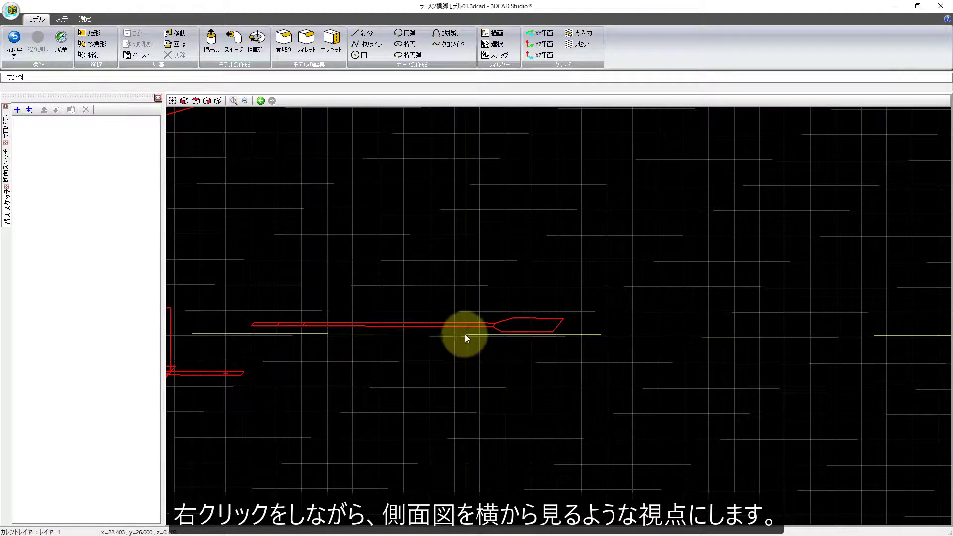
middle_drag(463, 334, 416, 368)
right_drag(416, 369, 545, 372)
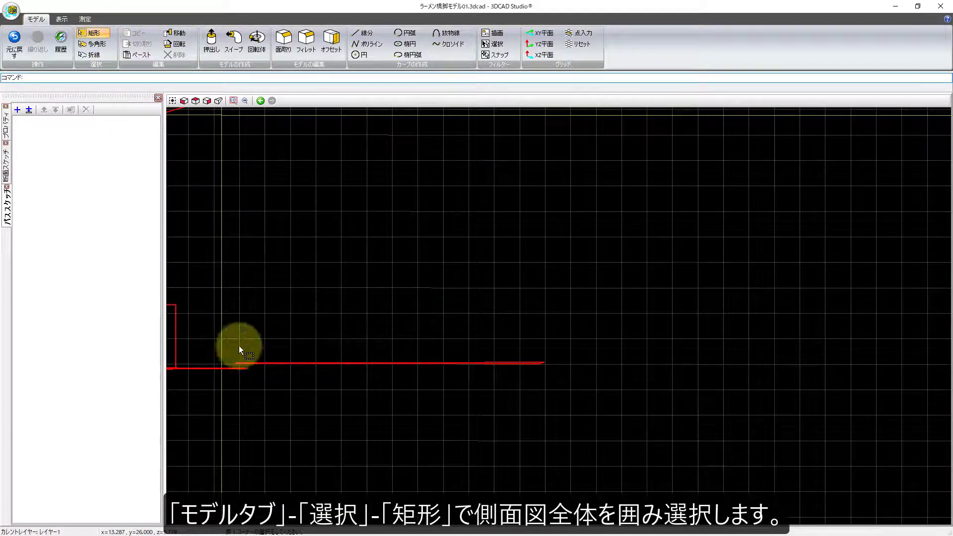
Select the whole side view, rotate it a quarter turn so it stands upright with the footing down, and reset the grid and view
drag(264, 326, 648, 365)
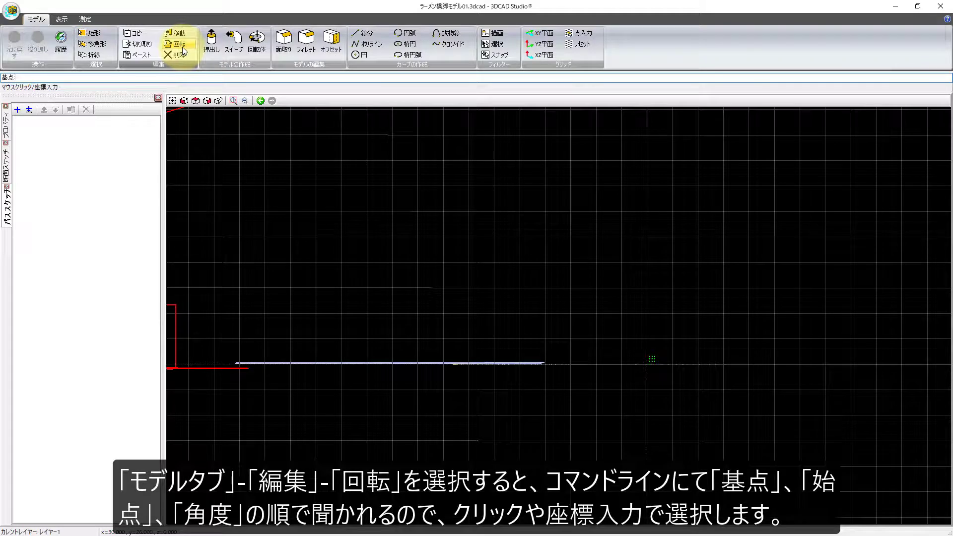
click(571, 386)
click(571, 338)
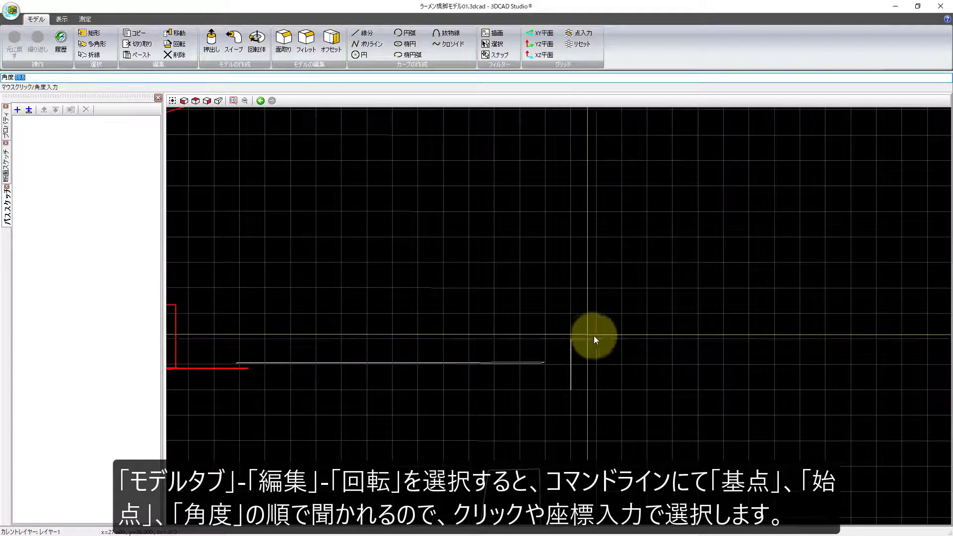
scroll(633, 358, down, 2)
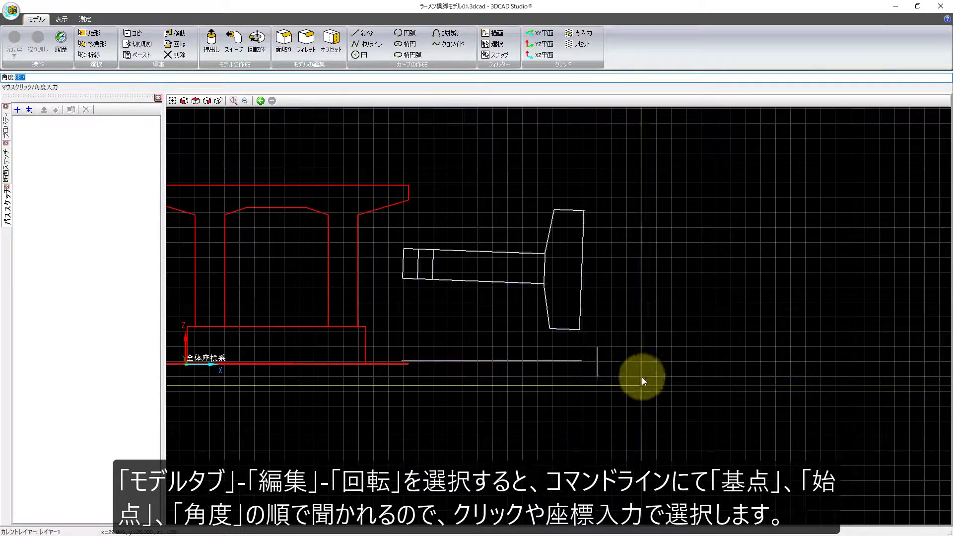
click(643, 378)
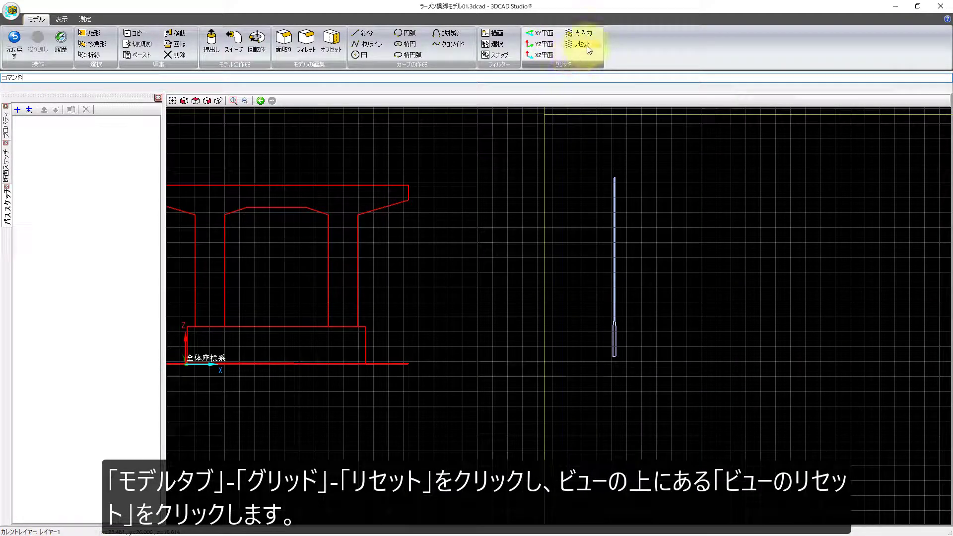
click(587, 45)
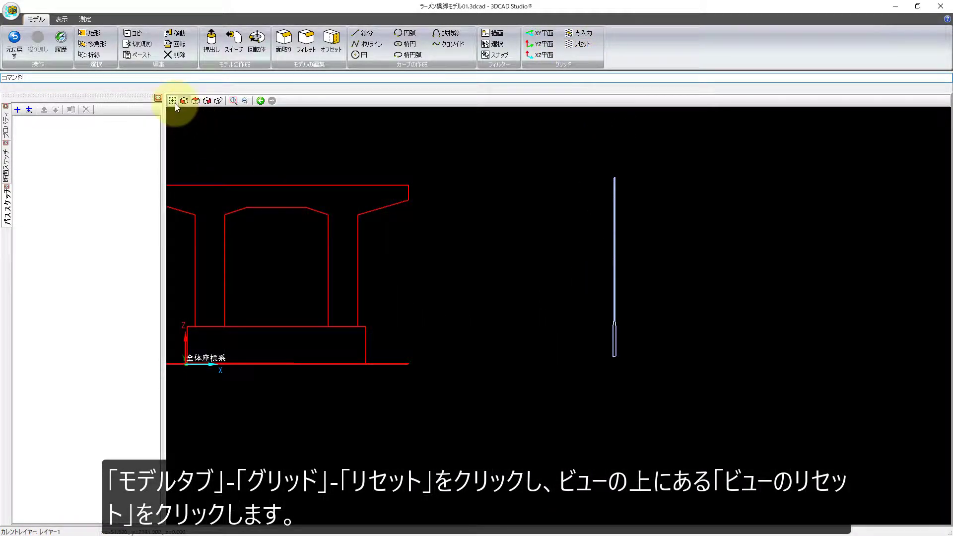
click(173, 102)
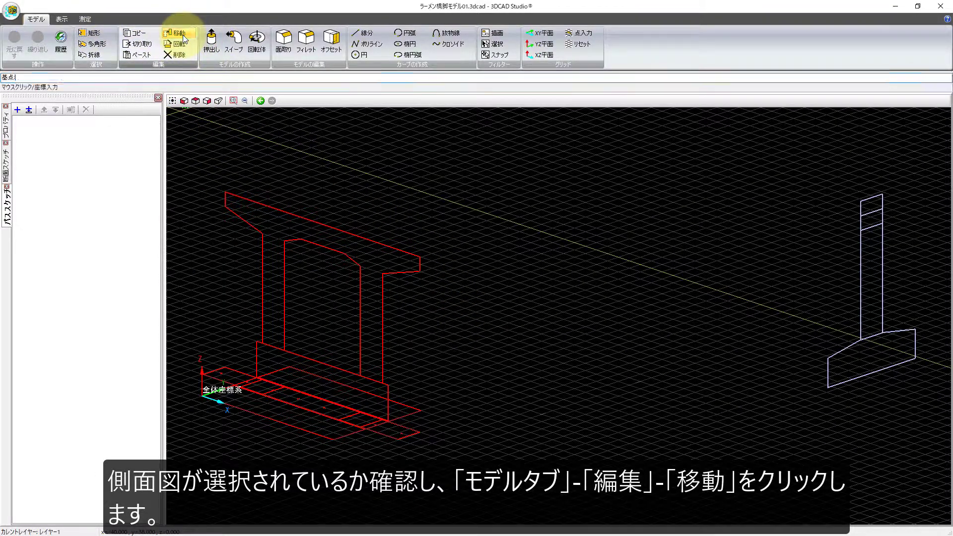
Move the upright side view by its footing's lower outer corner to the plan view's footing corner at the global origin
scroll(817, 407, up, 5)
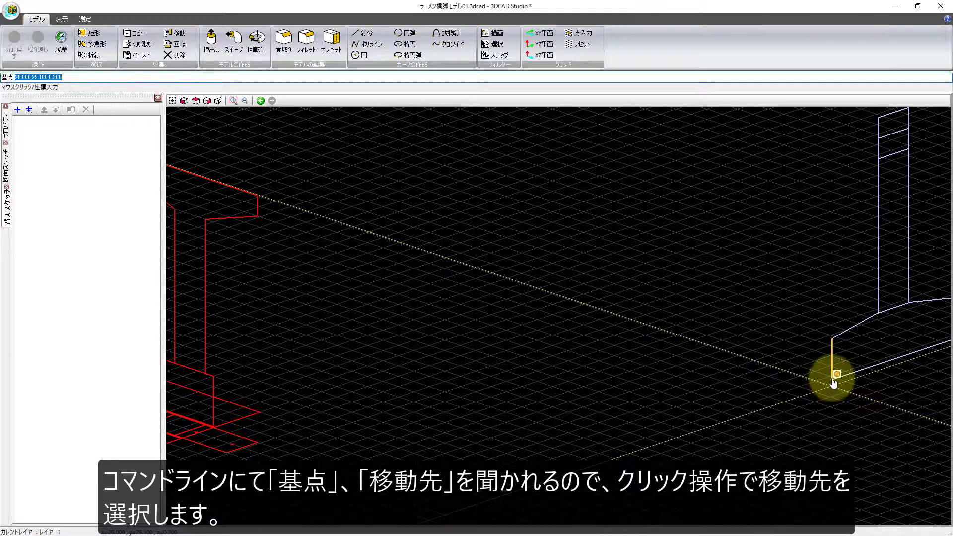
click(834, 382)
scroll(496, 442, down, 2)
scroll(481, 373, up, 2)
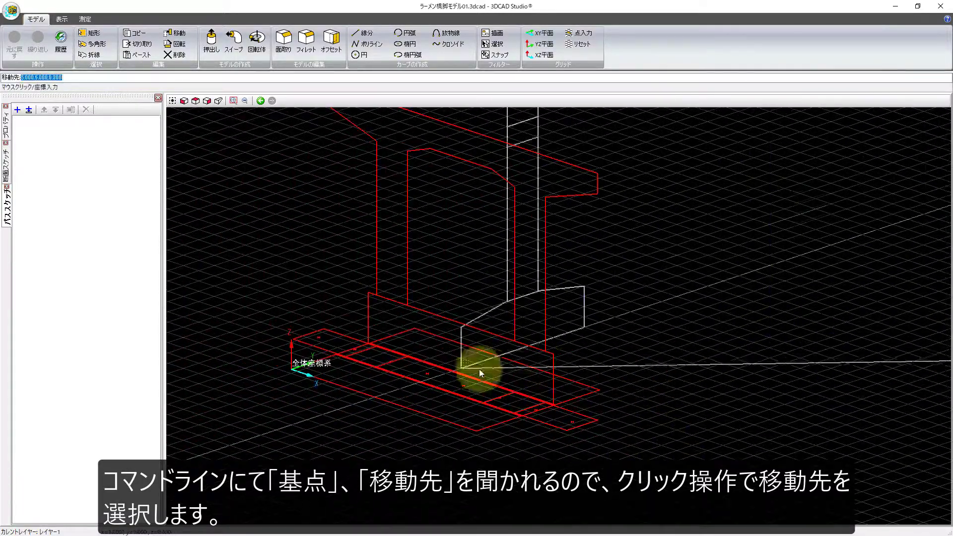
scroll(283, 360, up, 3)
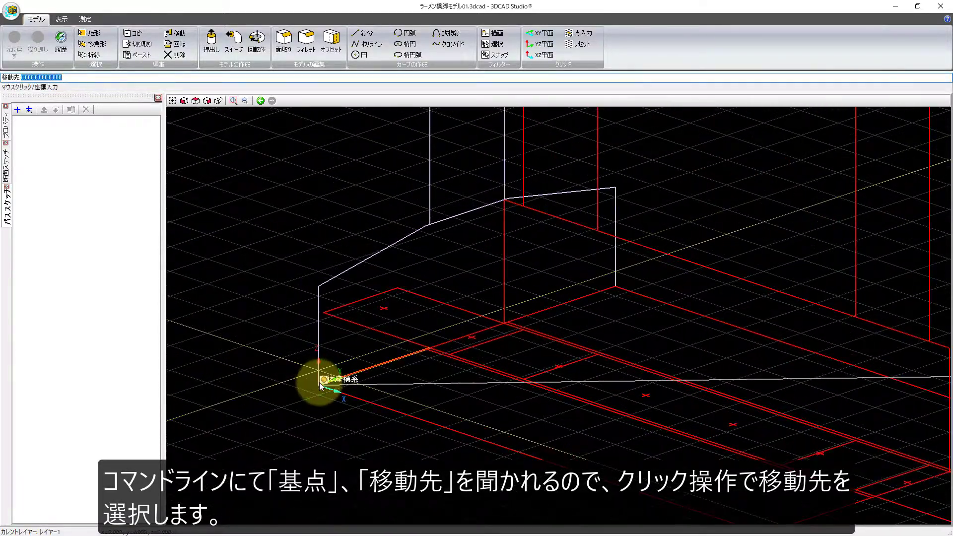
click(321, 386)
scroll(411, 415, down, 2)
click(172, 101)
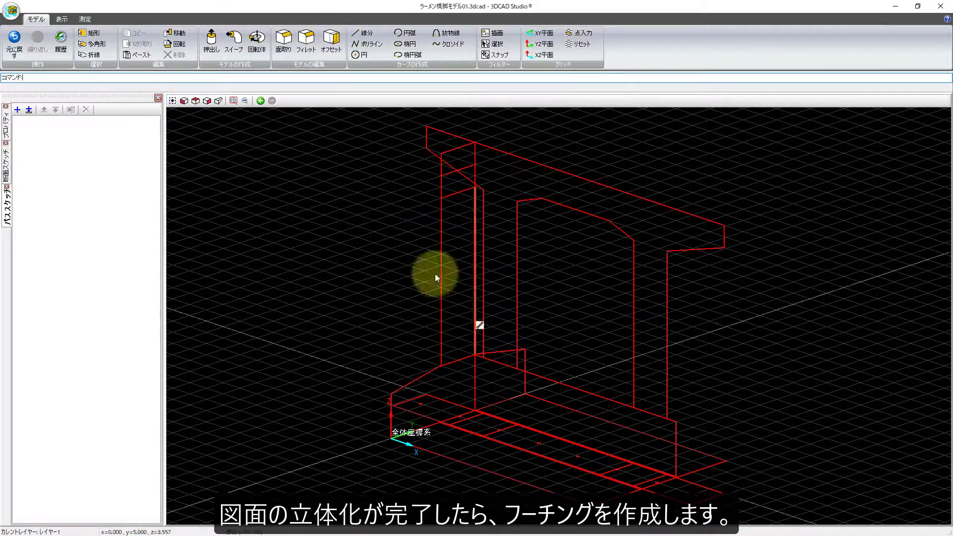
Trace the footing outline of the side view with a polyline, starting at the global origin, and close the shape
scroll(574, 420, up, 4)
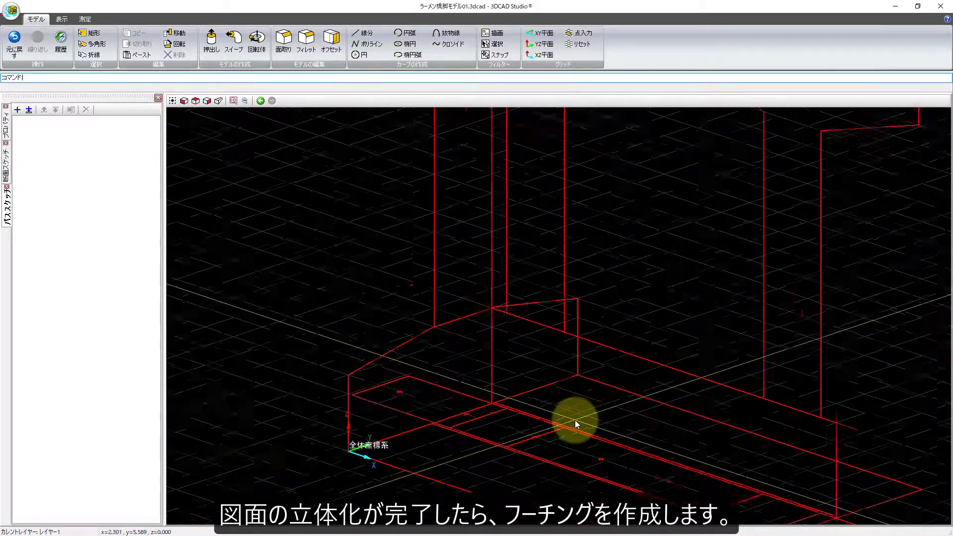
click(374, 46)
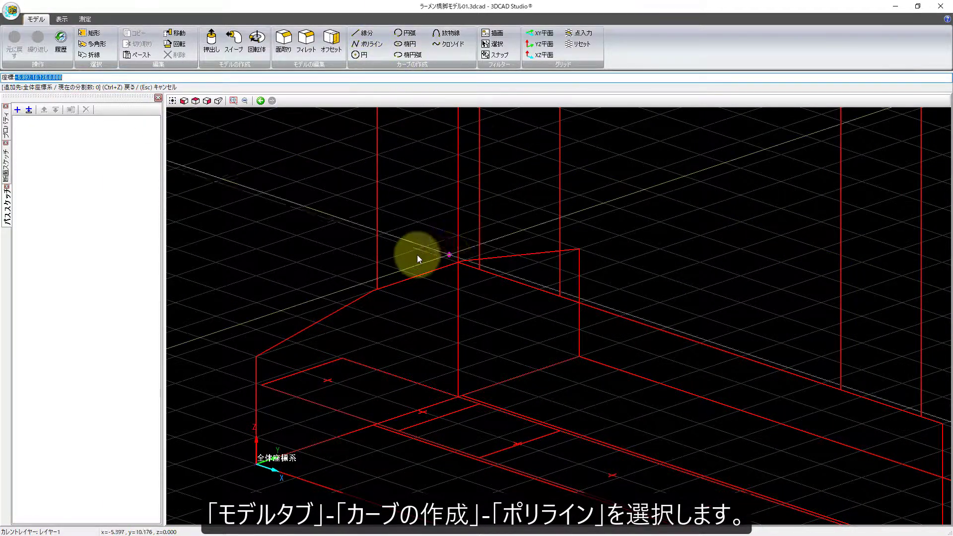
scroll(258, 464, up, 3)
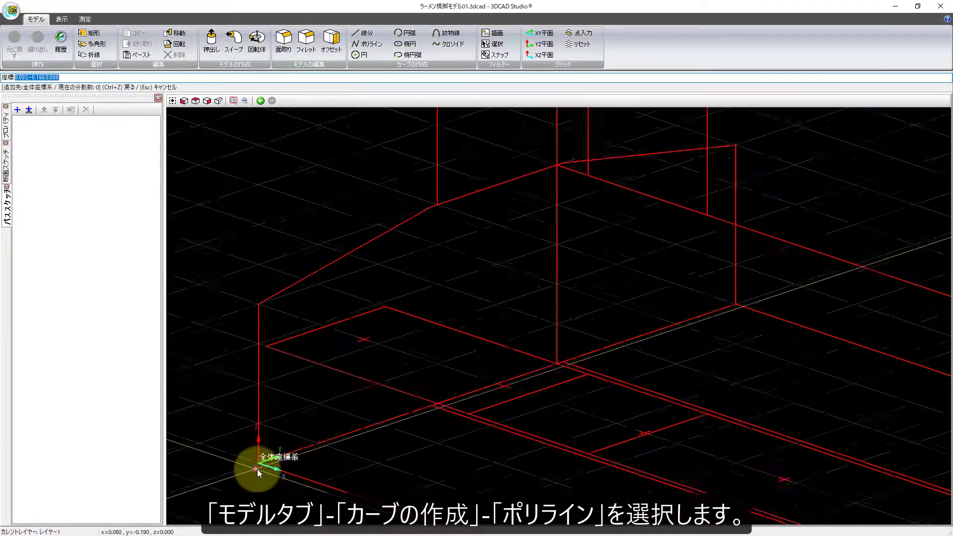
click(261, 464)
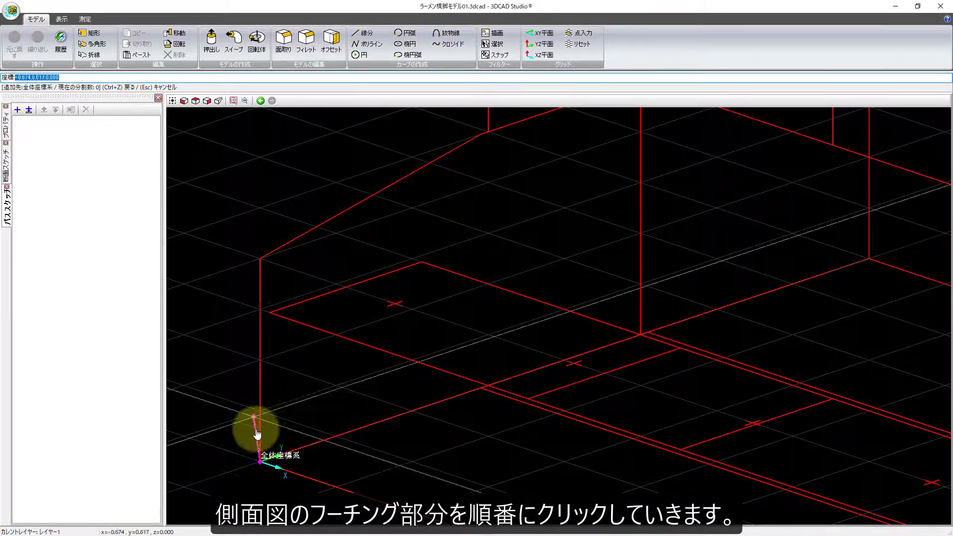
click(260, 259)
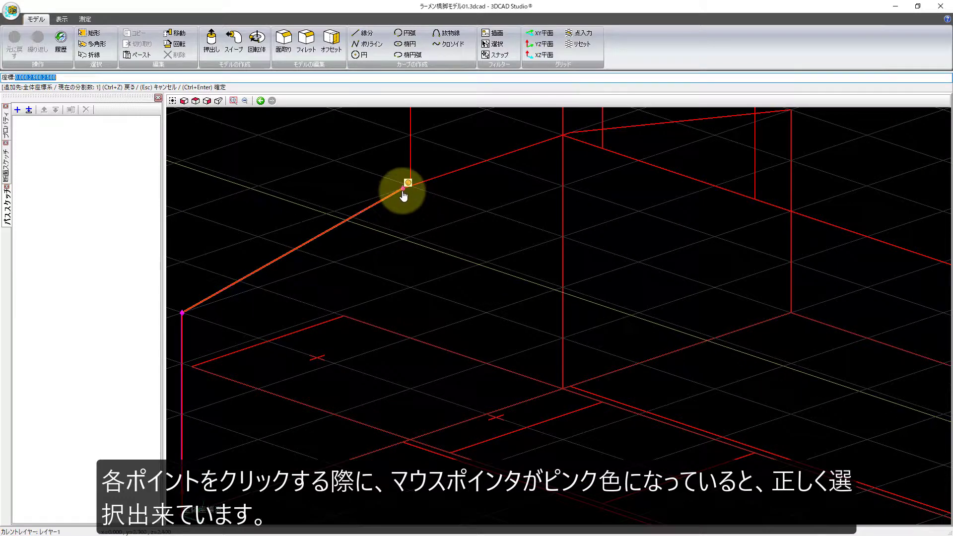
click(404, 187)
click(373, 256)
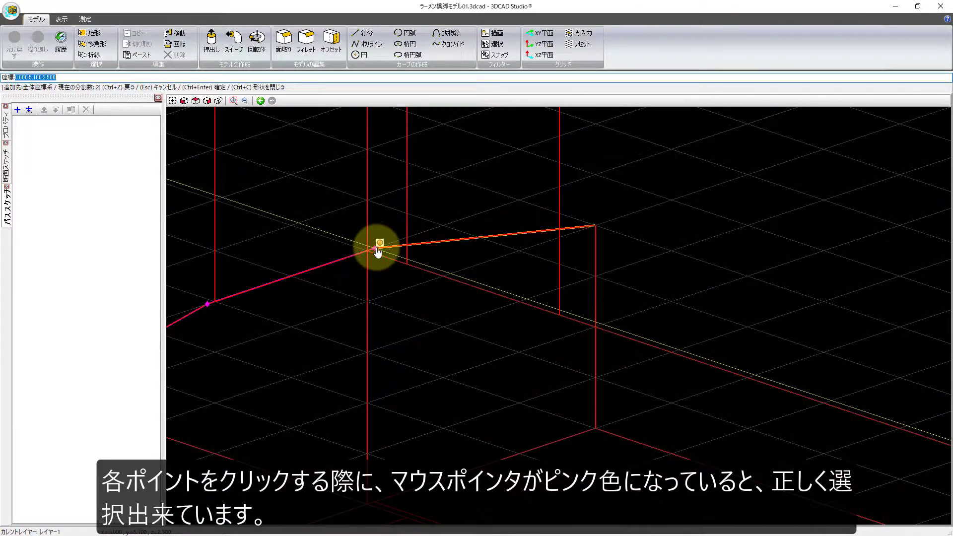
click(596, 237)
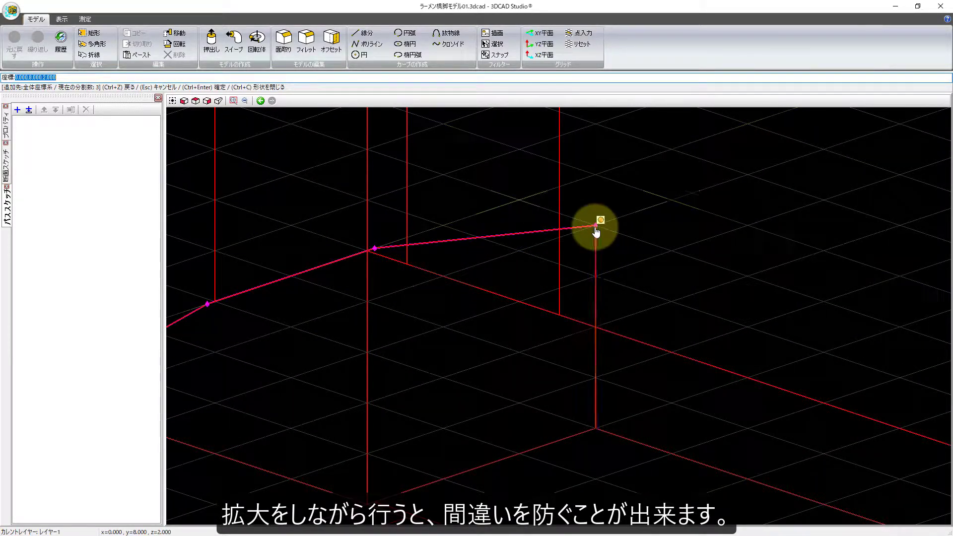
click(595, 430)
scroll(595, 429, down, 3)
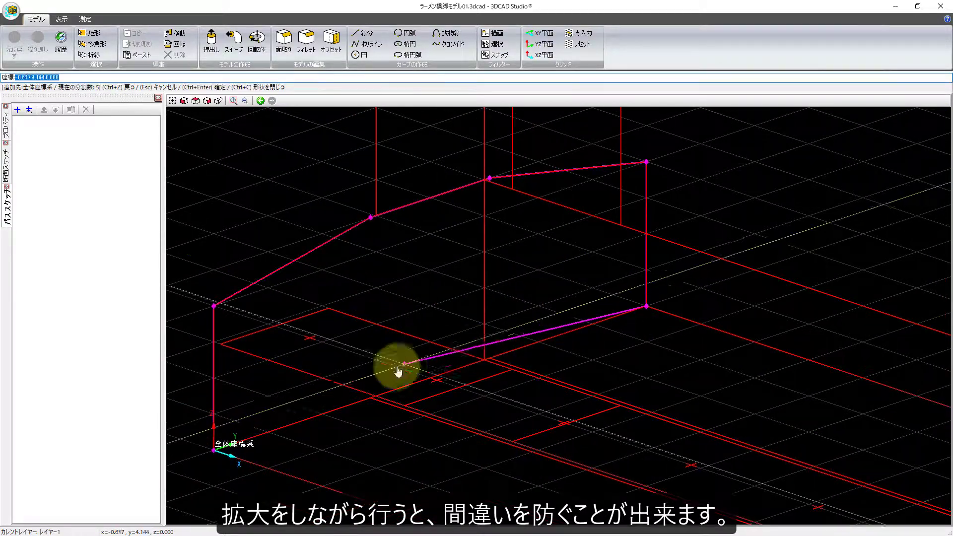
right_click(297, 415)
click(312, 453)
Extrude the closed footing profile by 12 along the pier's length
scroll(327, 285, up, 5)
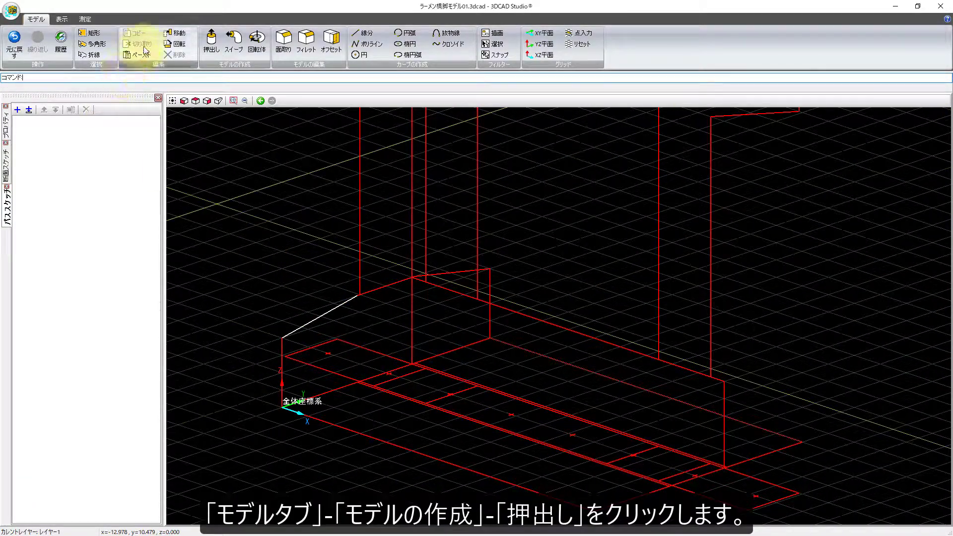
click(213, 44)
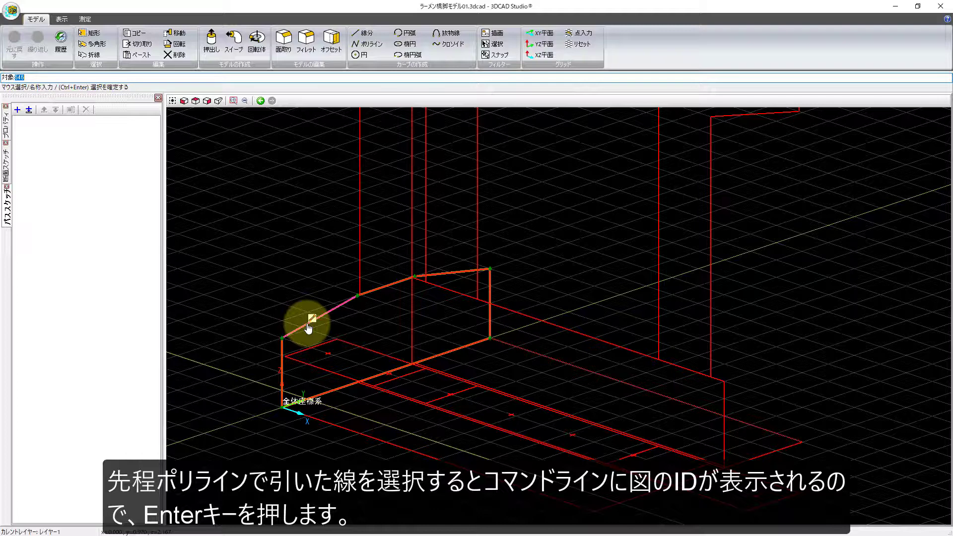
key(Return)
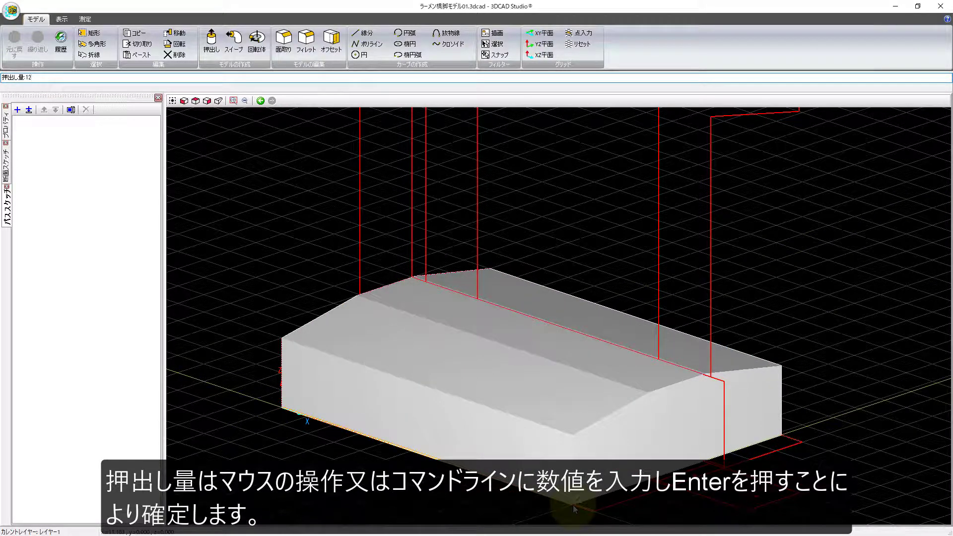
text(12)
key(Return)
click(173, 101)
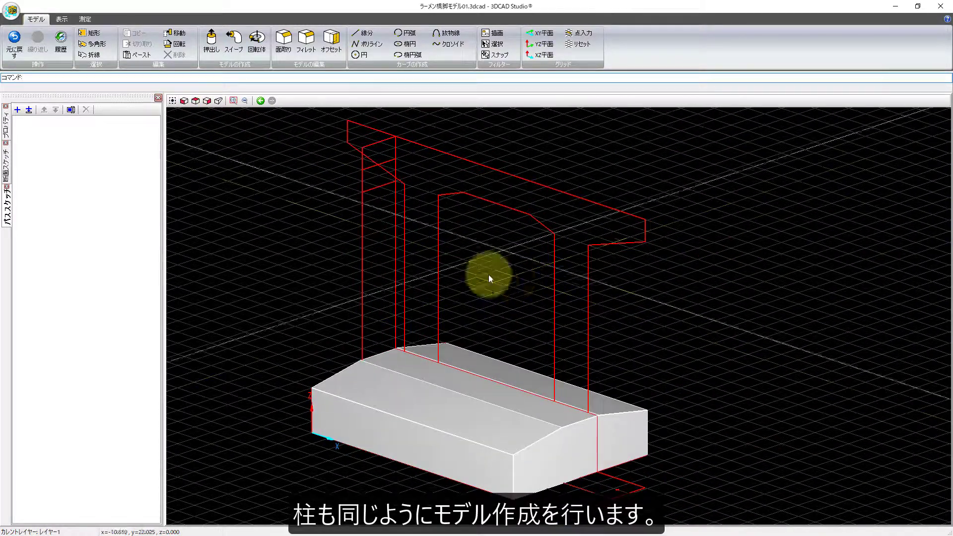
Trace the left column's outline in the front view with a polyline through its four corners and close the shape
click(373, 44)
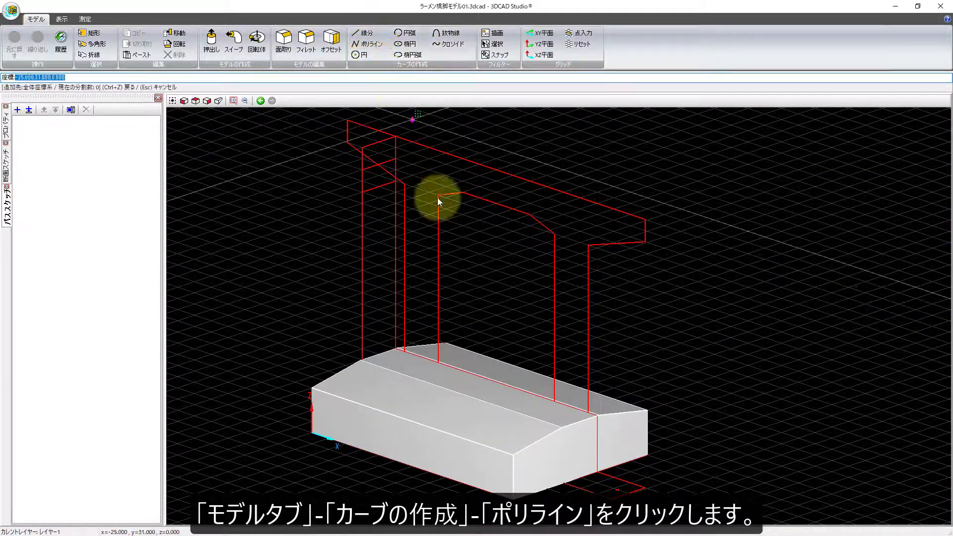
scroll(396, 192, up, 1)
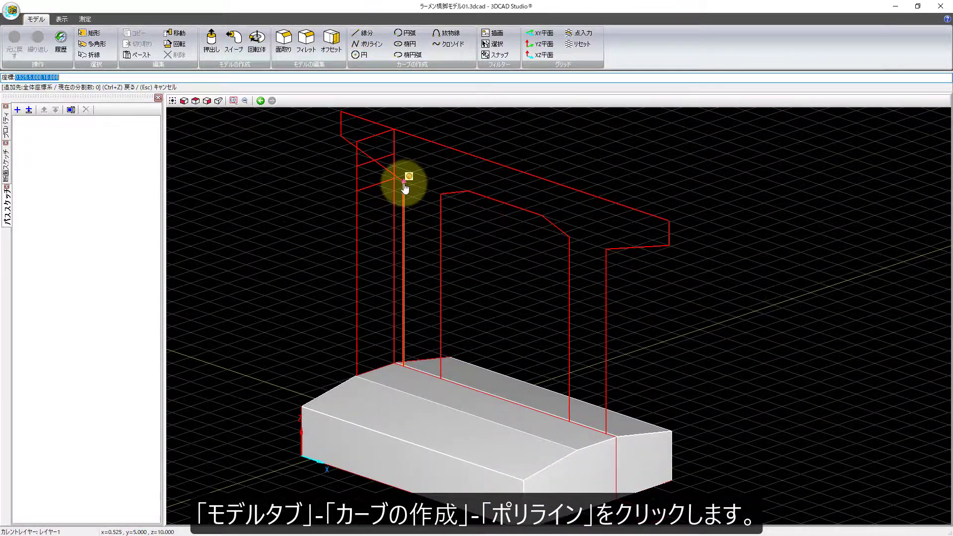
click(406, 182)
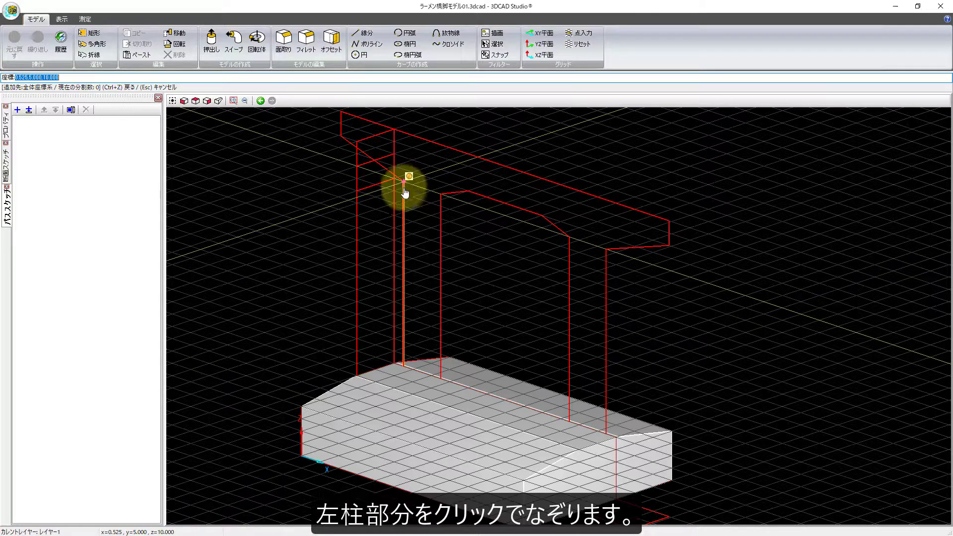
click(406, 367)
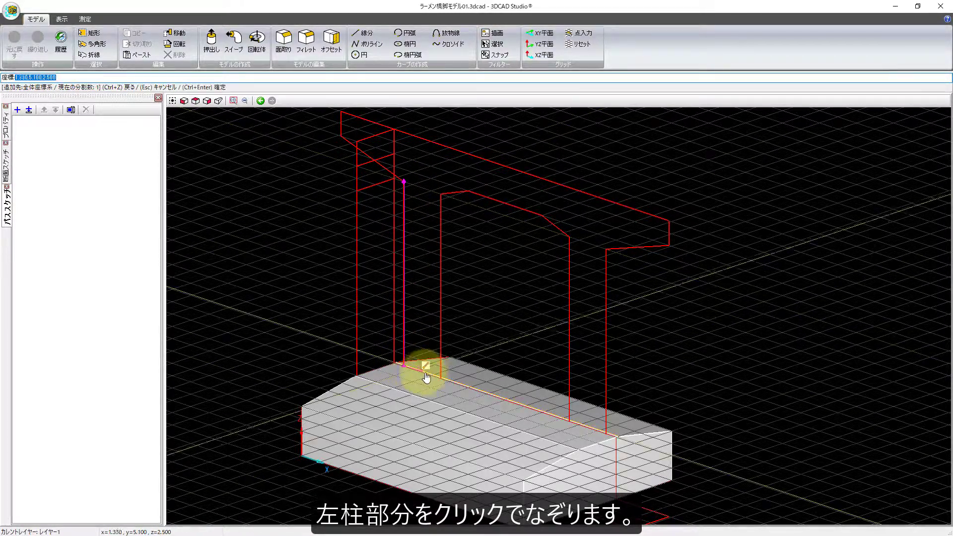
click(441, 378)
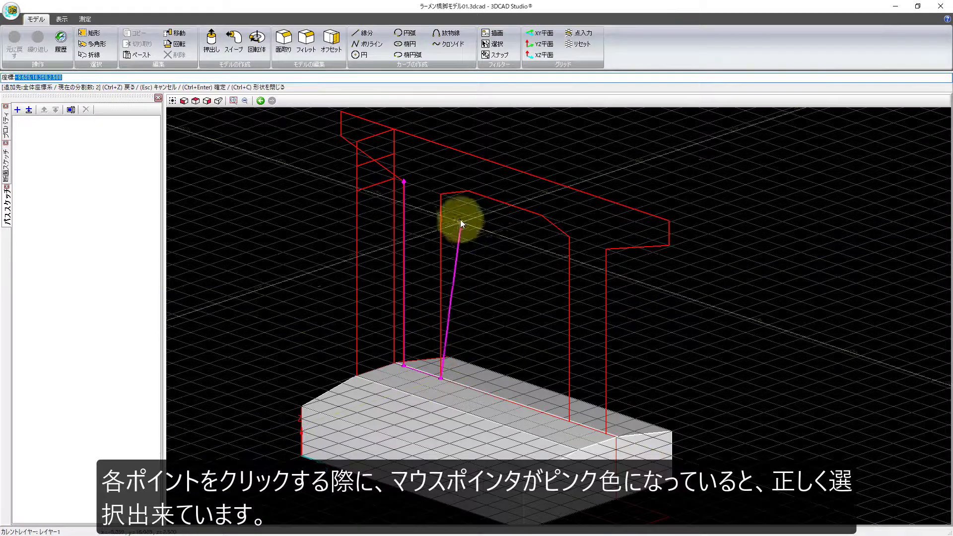
click(441, 196)
right_click(427, 182)
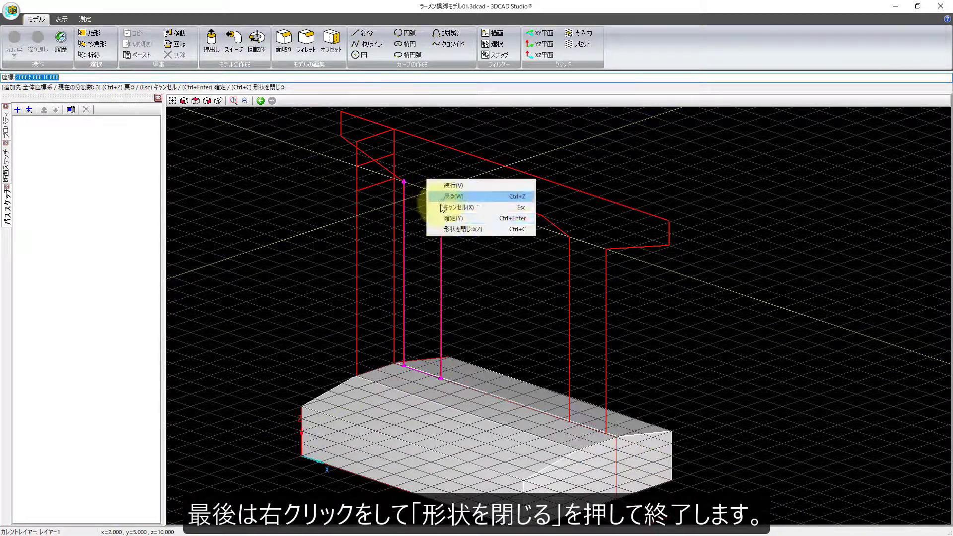
click(457, 229)
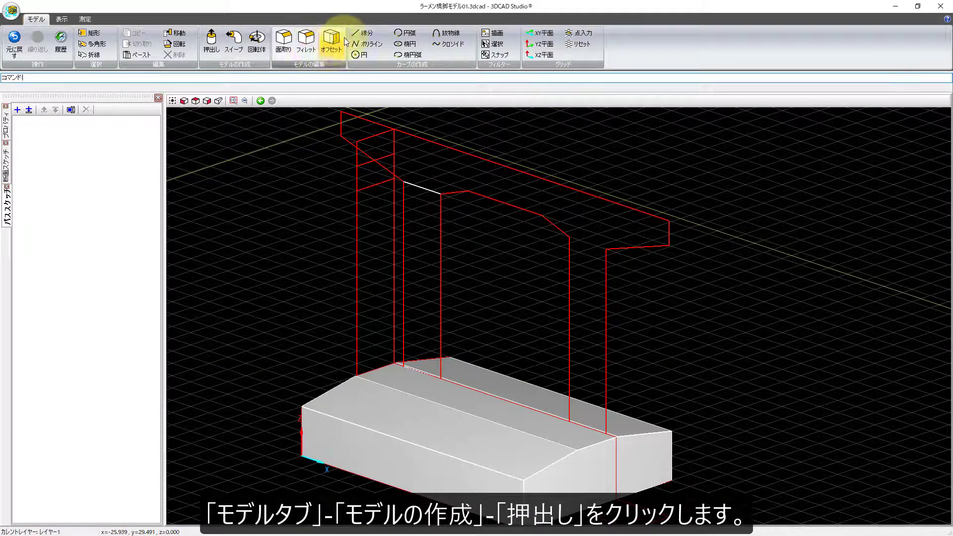
Extrude the closed left column profile by 2 toward the side view
click(212, 45)
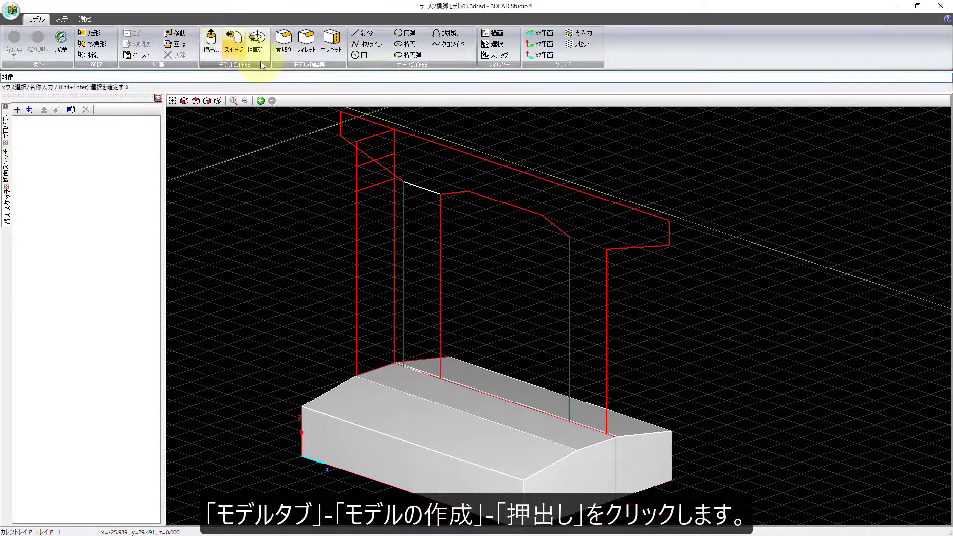
click(413, 187)
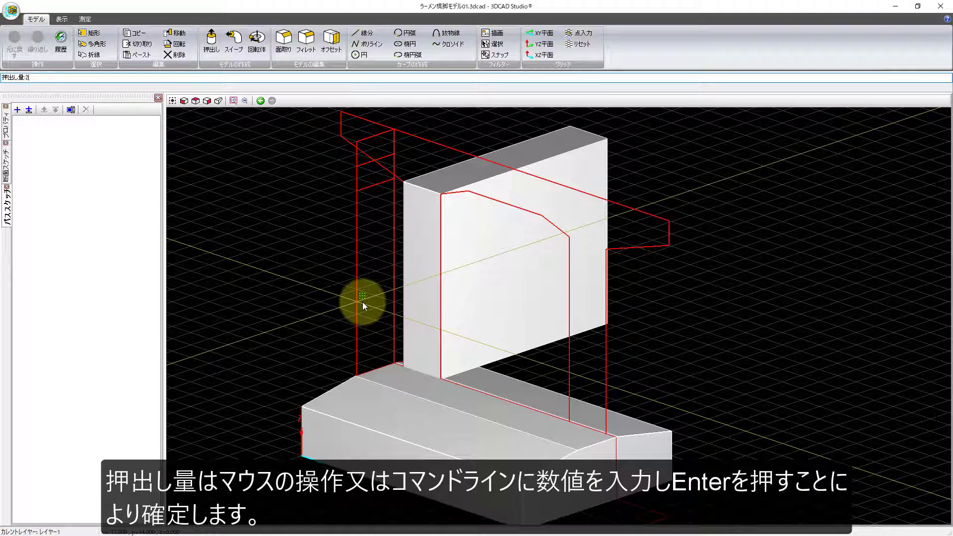
text(2)
key(Return)
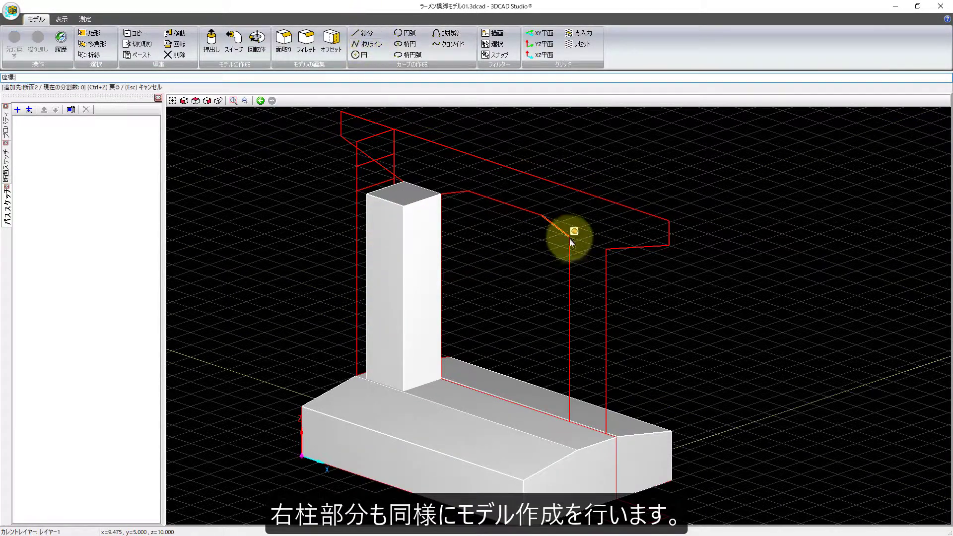
Trace the right column's outline in the front view as a closed polyline and extrude it to match the left column
click(367, 32)
click(556, 225)
click(556, 485)
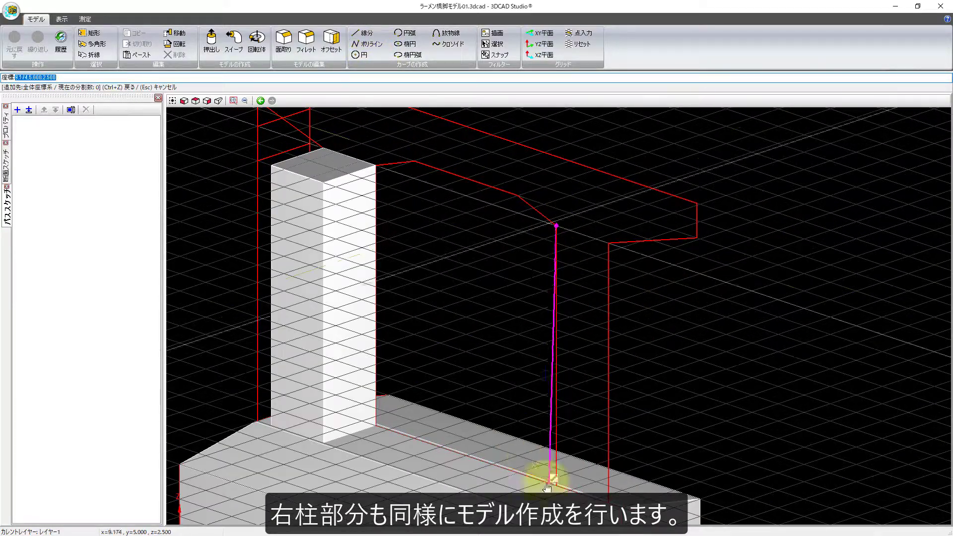
key(ctrl+c)
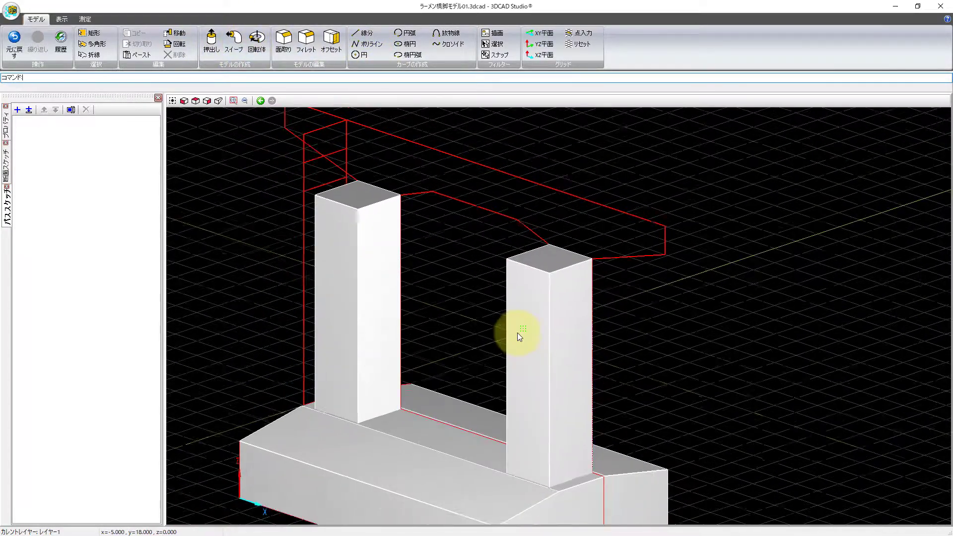
Trace the beam's outline in the front view with a polyline, including its haunches and column tops, and close the shape
scroll(513, 331, down, 2)
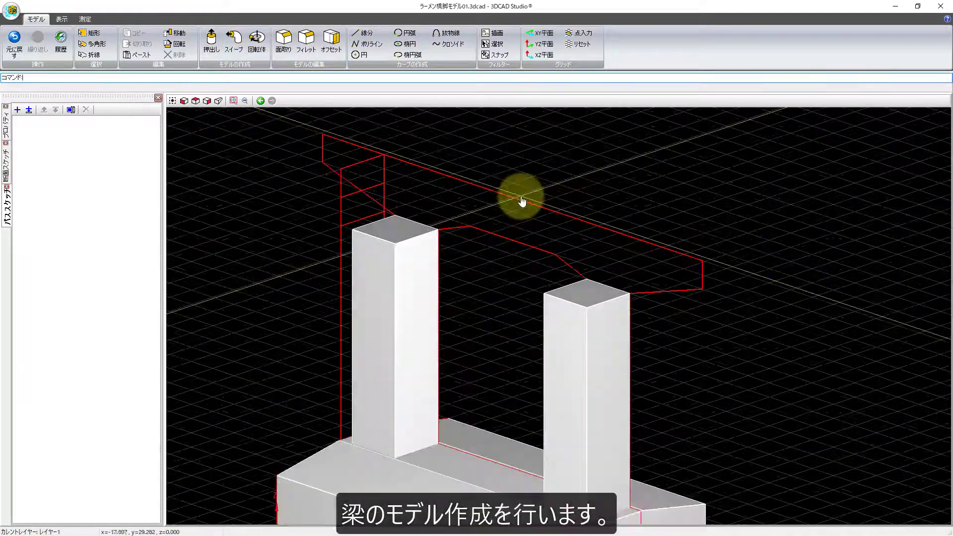
scroll(521, 199, up, 1)
middle_drag(521, 199, 490, 227)
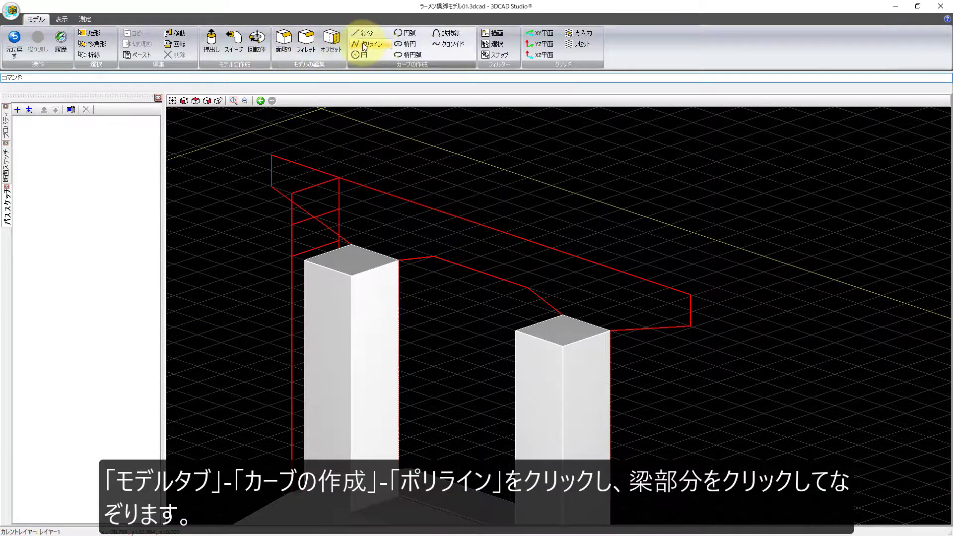
scroll(271, 159, up, 3)
click(272, 155)
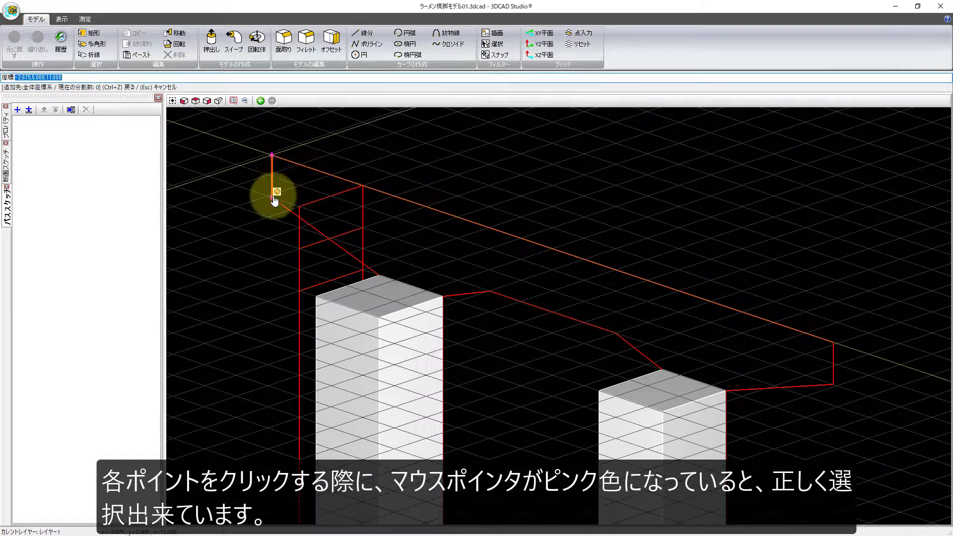
click(272, 198)
click(379, 275)
click(442, 296)
click(490, 291)
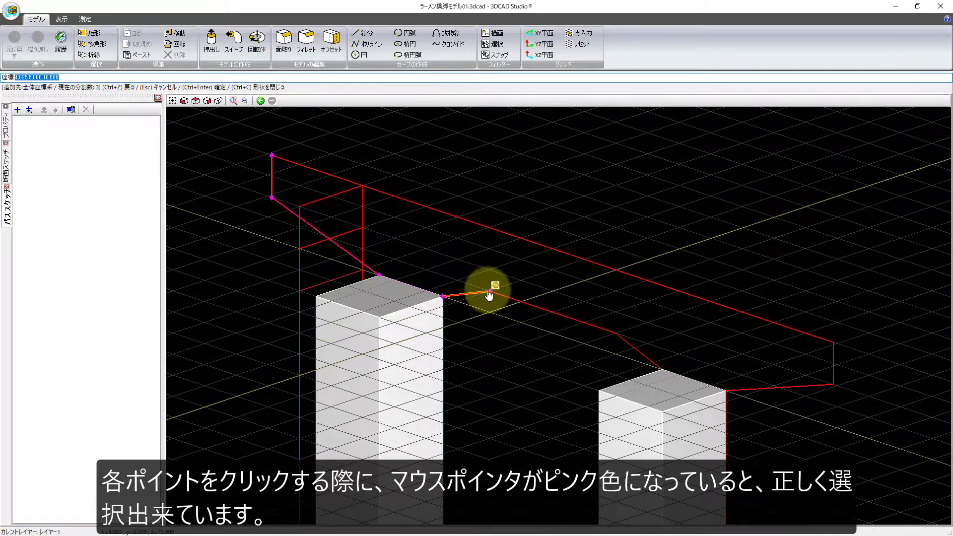
click(615, 333)
click(662, 369)
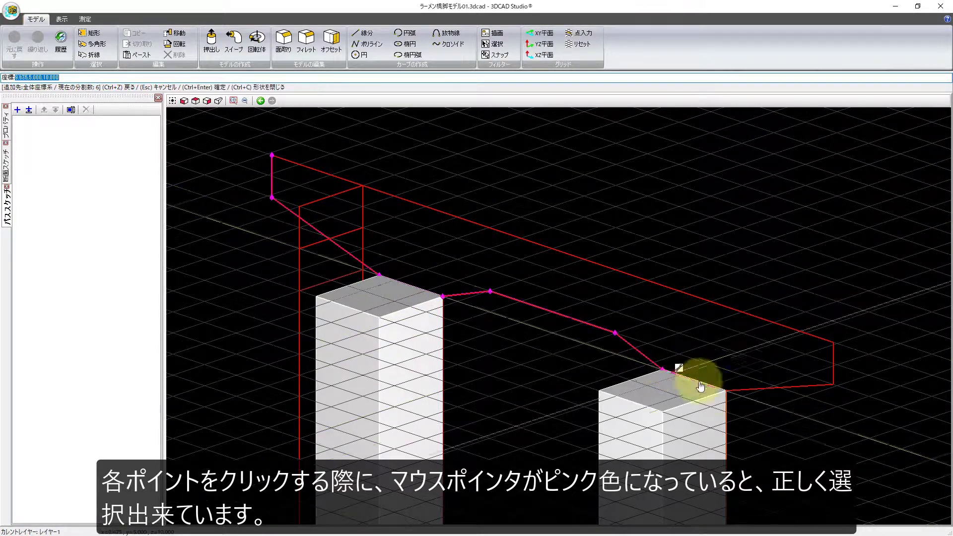
click(726, 390)
click(834, 342)
right_click(838, 342)
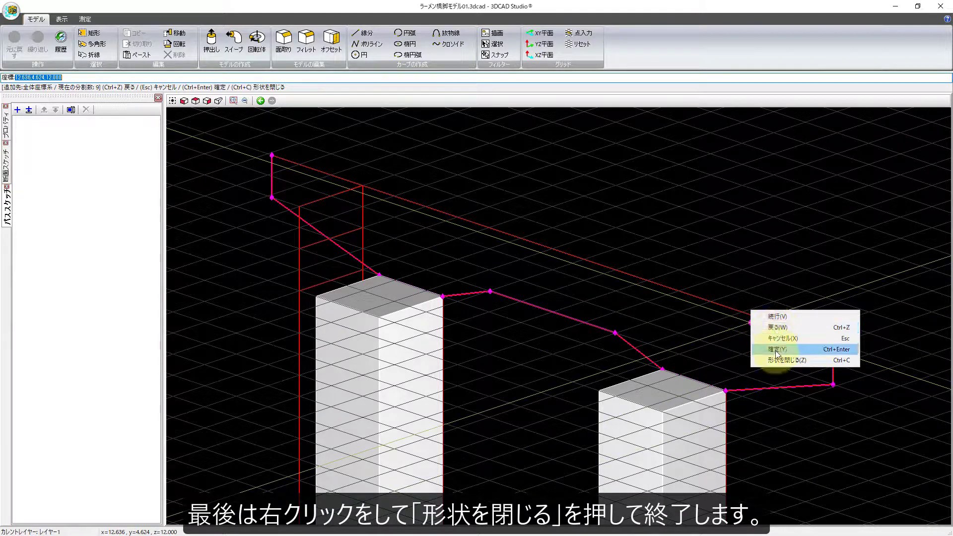
click(789, 355)
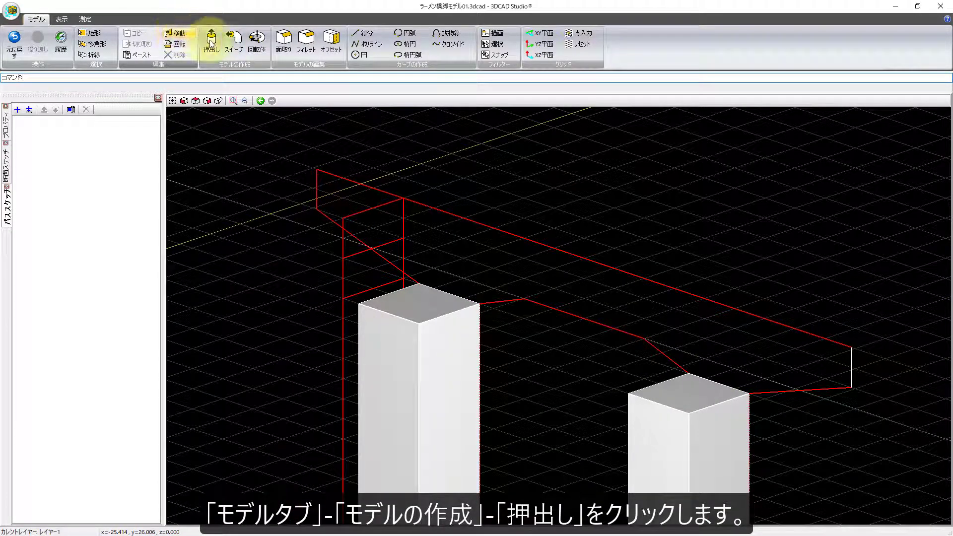
Extrude the closed beam profile by 2 over the two columns
click(212, 42)
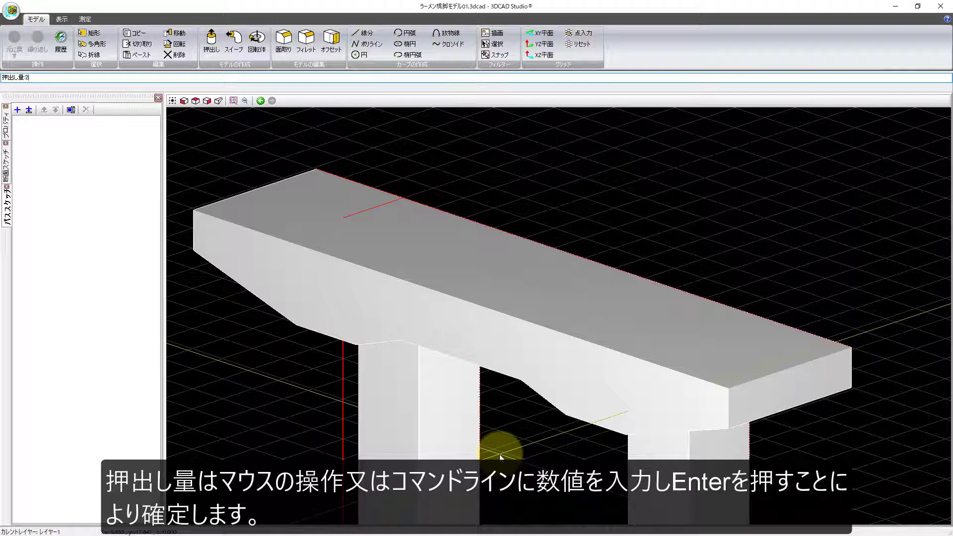
click(500, 454)
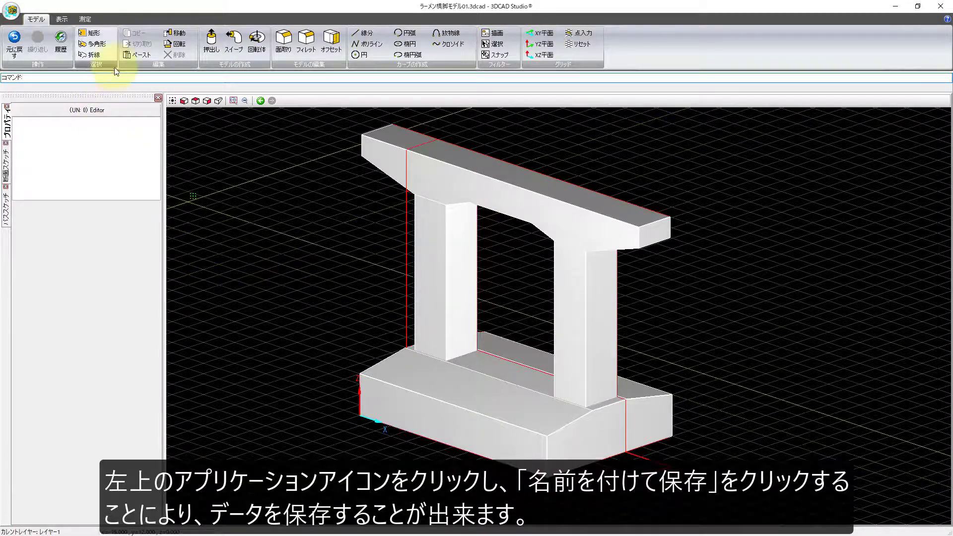
Open the Save As dialog for the finished pier model
click(11, 12)
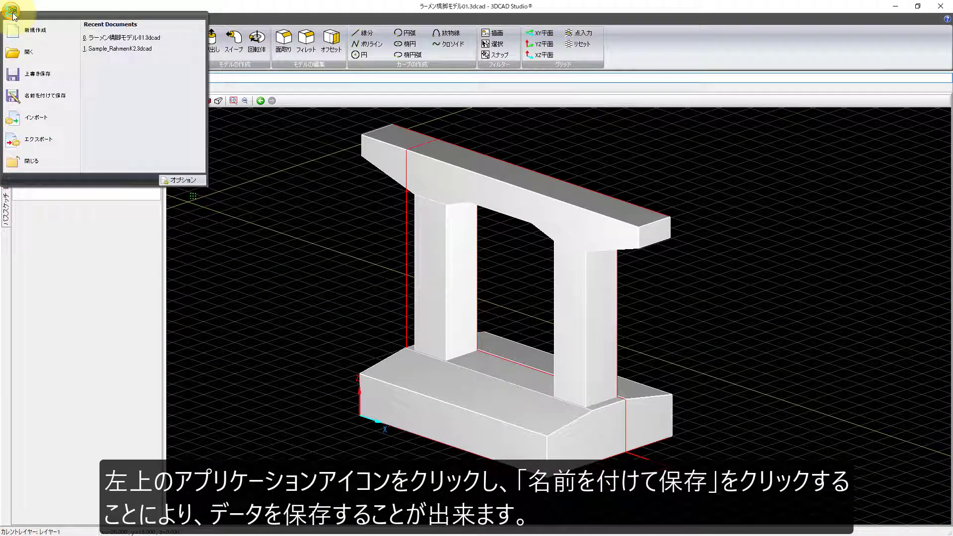
click(44, 95)
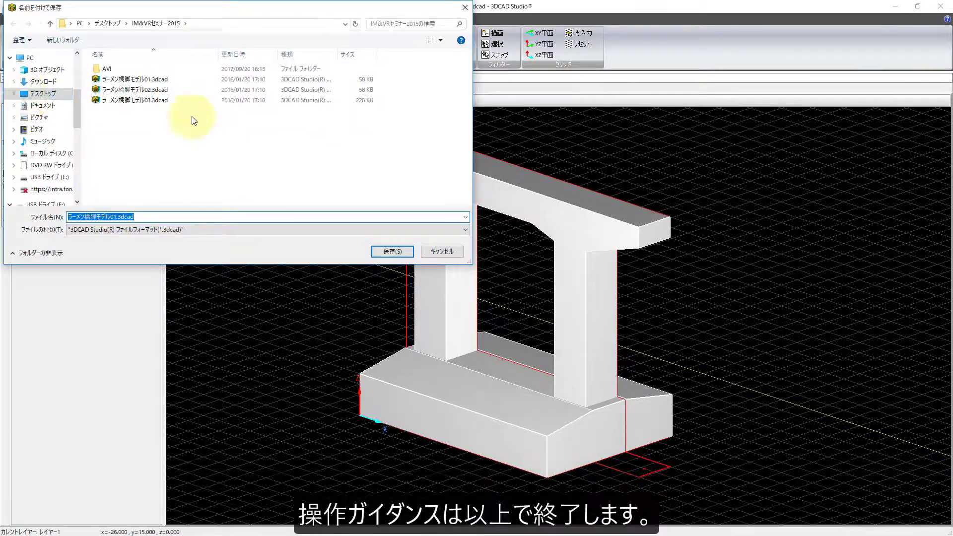